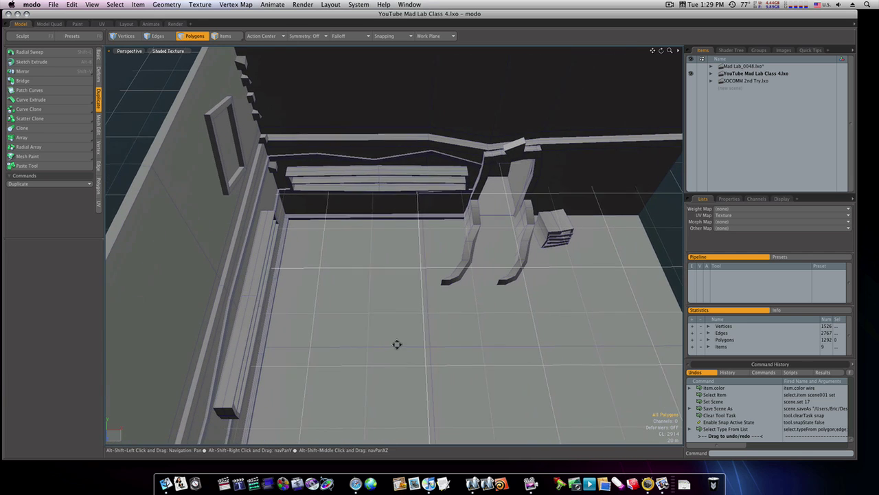
Create a flat cube primitive about 143 m by 7.5 m by 82 m on the room floor as a tabletop.
click(99, 56)
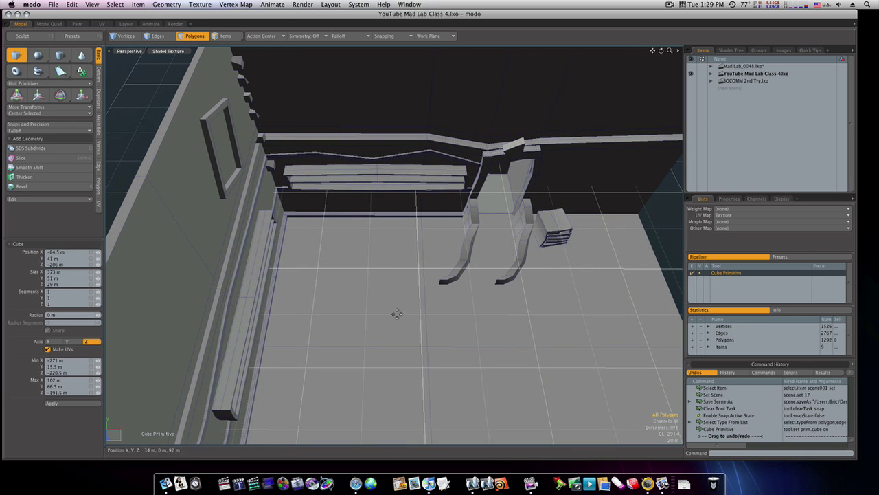
drag(351, 299, 421, 340)
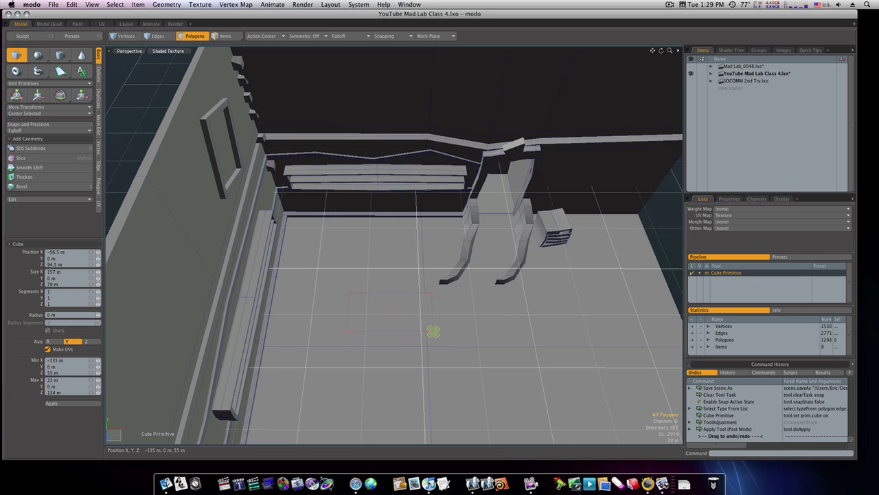
drag(424, 333, 412, 278)
alt+drag(412, 278, 397, 242)
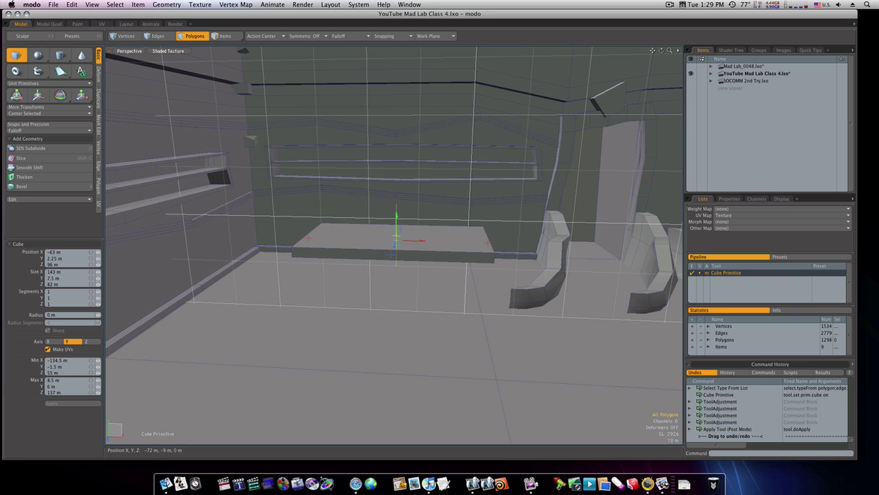
key(space)
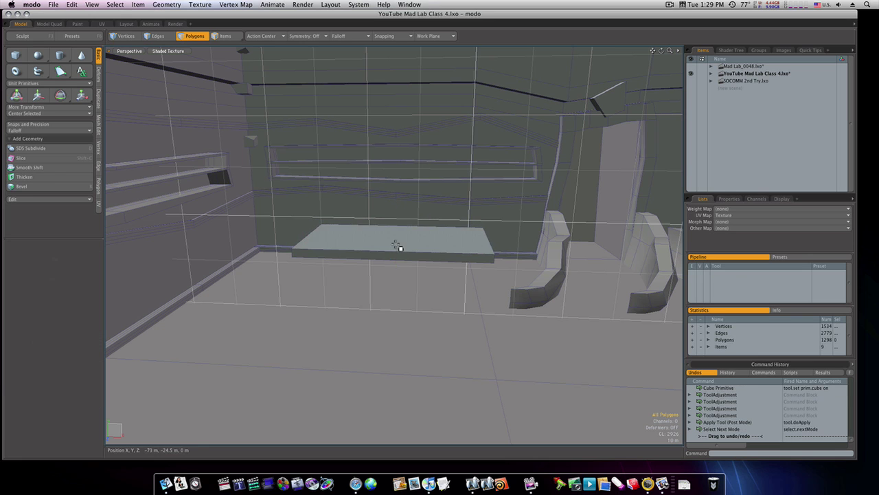
Loop Slice the slab with a count of 2 in Symmetry mode, placing the cuts near both short ends at about 6.5%.
click(397, 249)
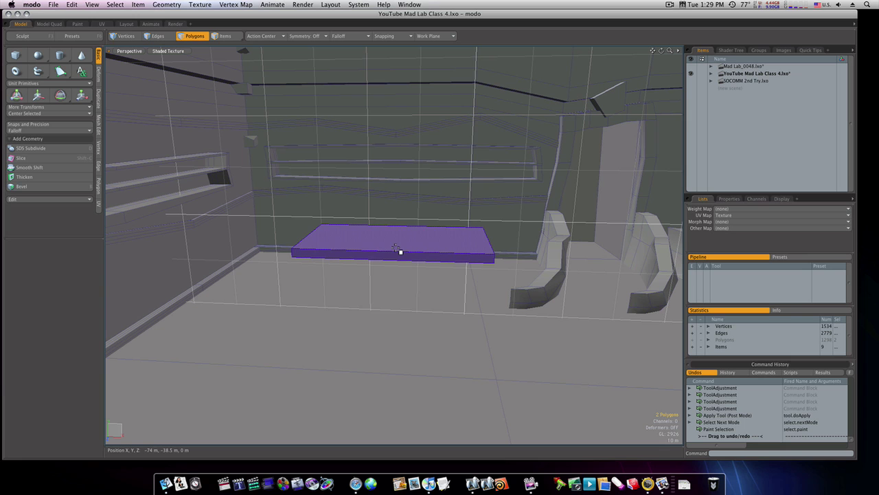
key(alt)
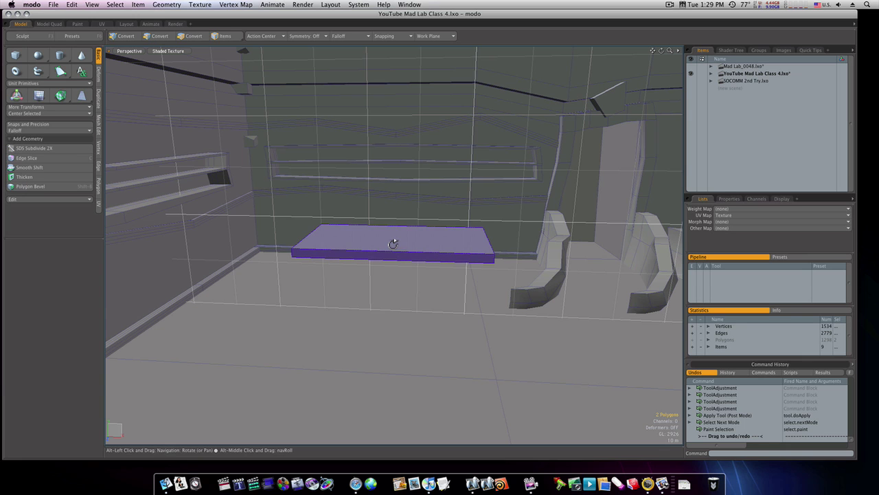
key(alt+c)
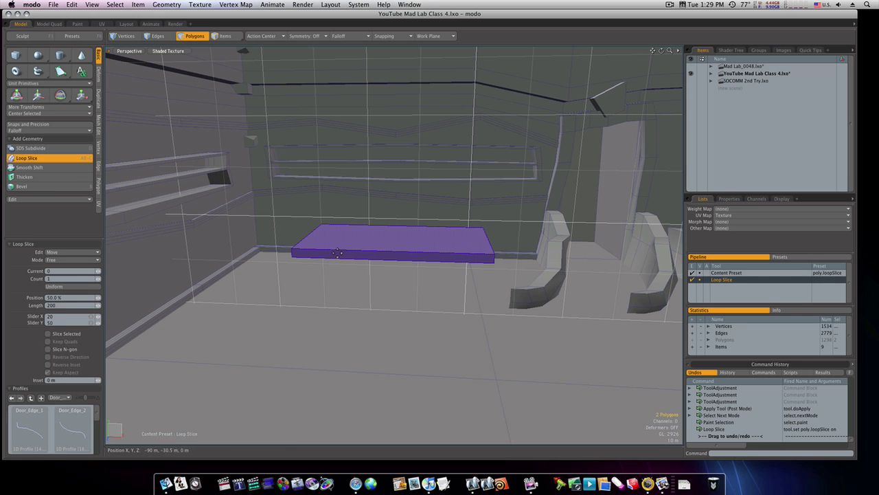
click(99, 280)
click(98, 260)
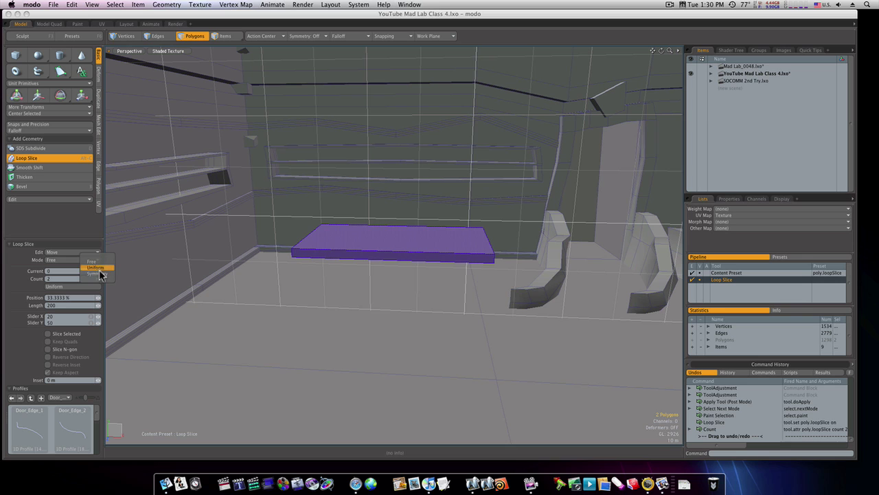
click(100, 274)
click(383, 269)
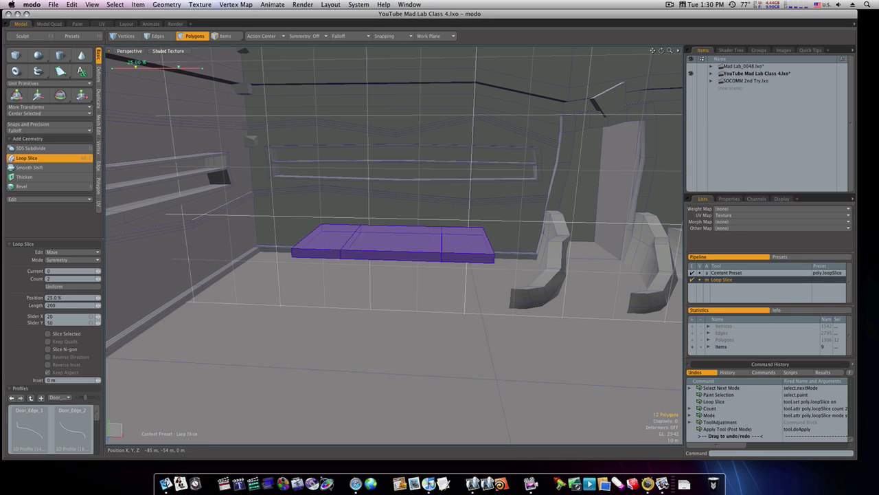
drag(135, 67, 120, 67)
key(space)
Loop Slice the slab in the other direction with two symmetrical cuts at 6.5% along its long sides.
click(467, 240)
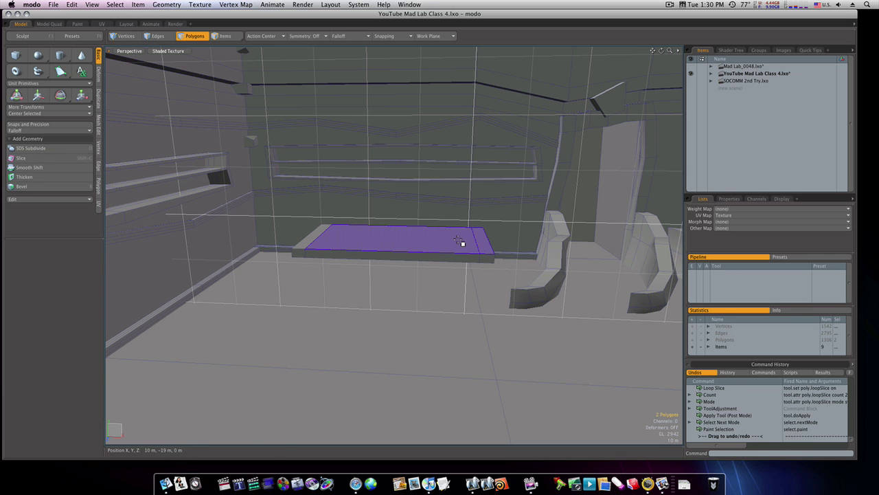
key(alt)
key(alt+c)
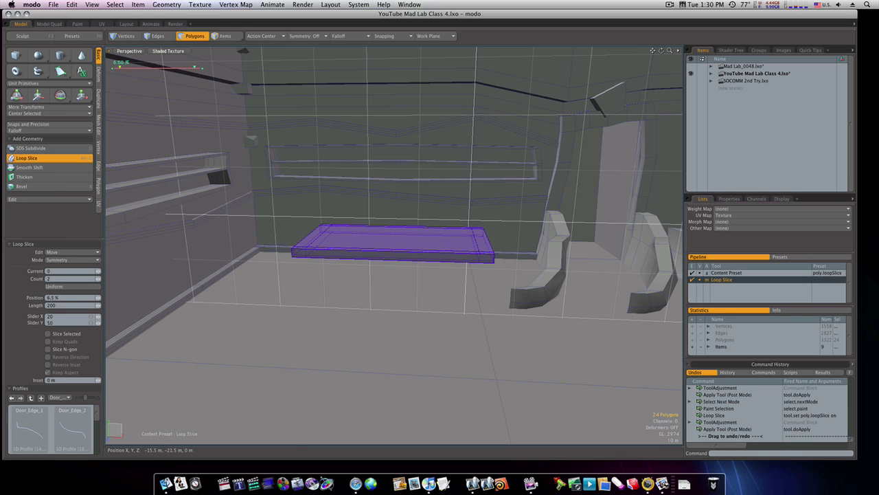
alt+drag(450, 246, 395, 286)
key(space)
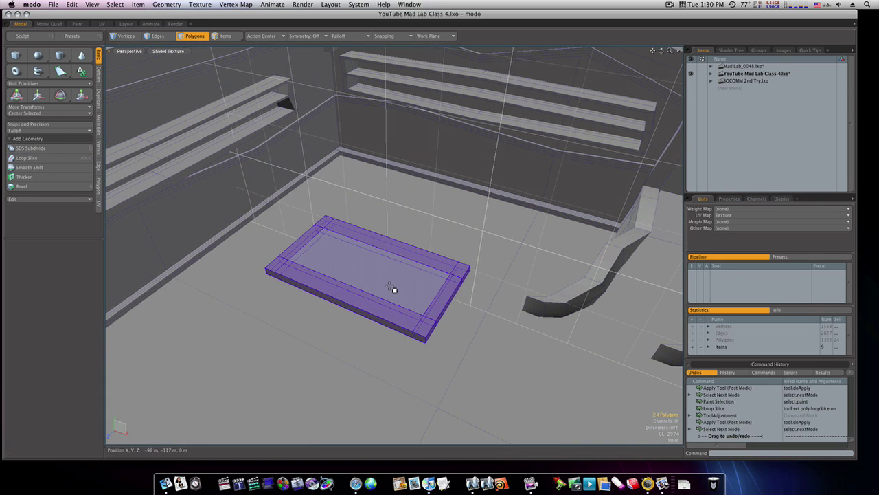
Select the edge loop along the slab's front long side and move it 4.5 m in Z toward the outer edge.
key(alt)
key(space)
key(space)
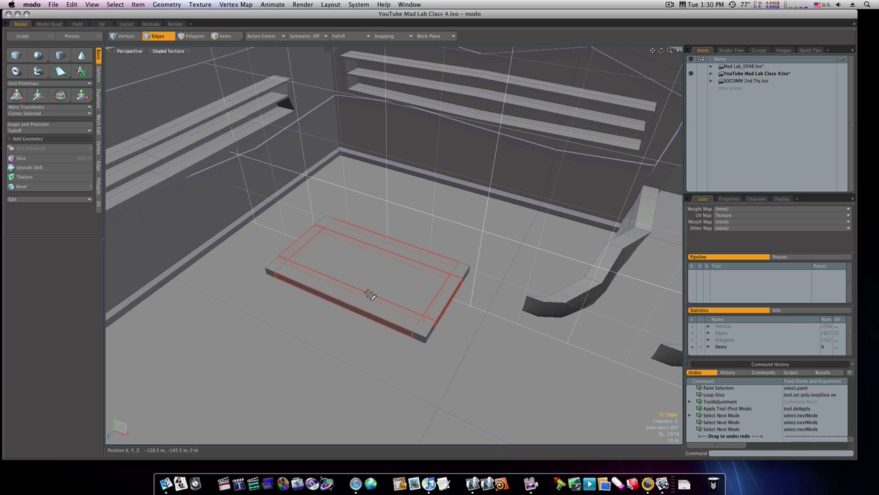
double_click(370, 294)
key(w)
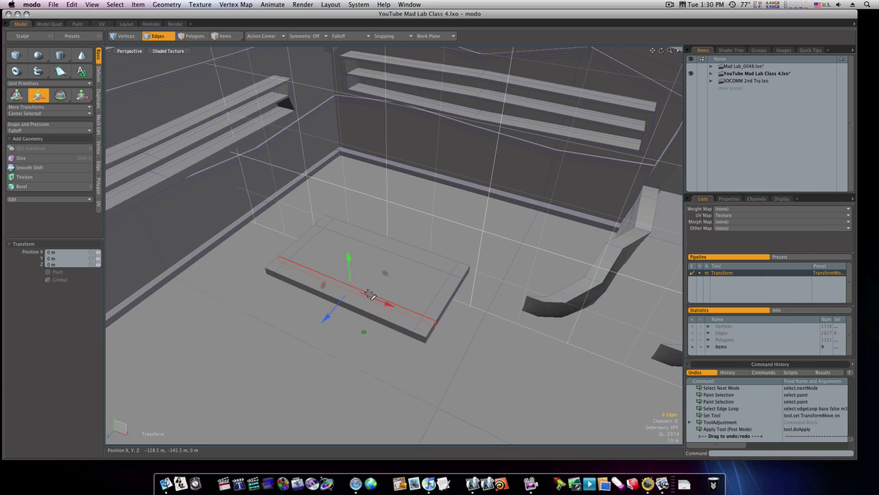
drag(326, 317, 322, 321)
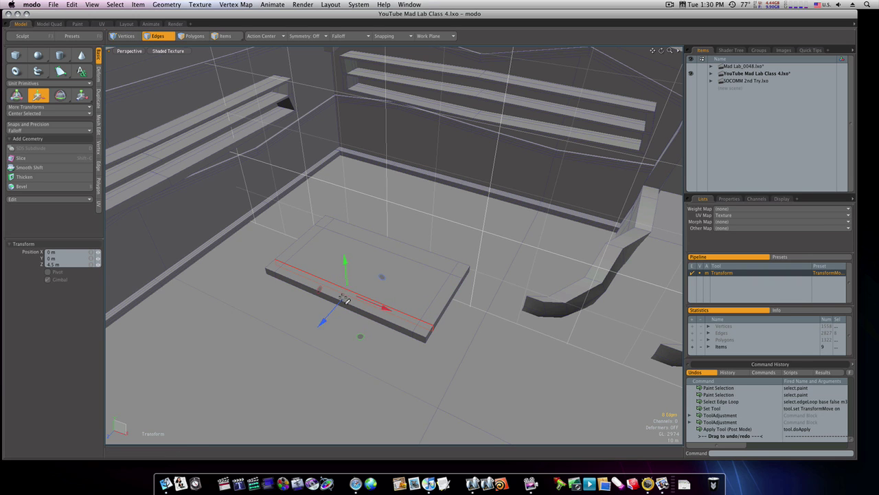
key(space)
Move the edge loop along the slab's rear long side in Z toward the rear edge.
double_click(388, 253)
key(w)
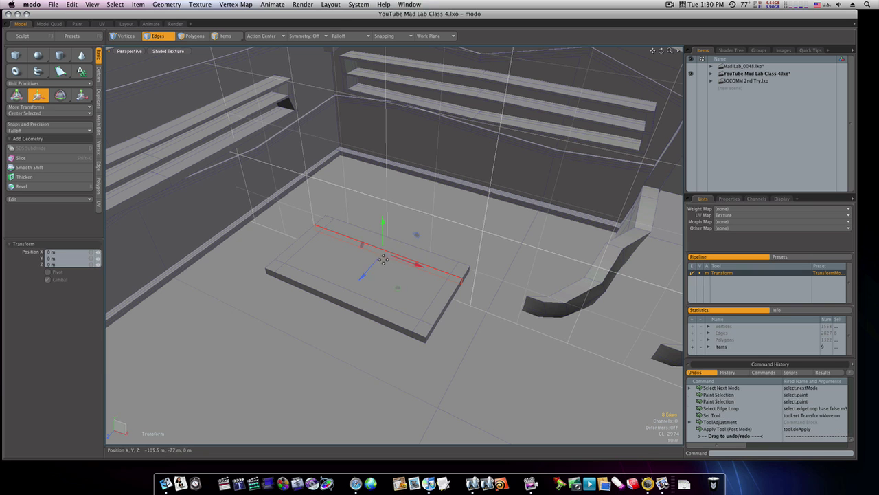
drag(361, 277, 386, 191)
key(space)
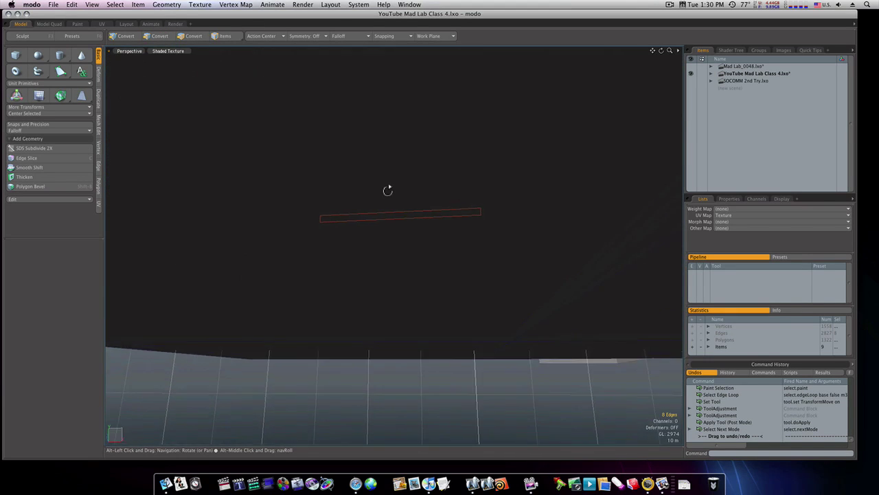
Select the four corner polygons on the slab's underside and start a Polygon Bevel on them with Group Polygons enabled.
key(space)
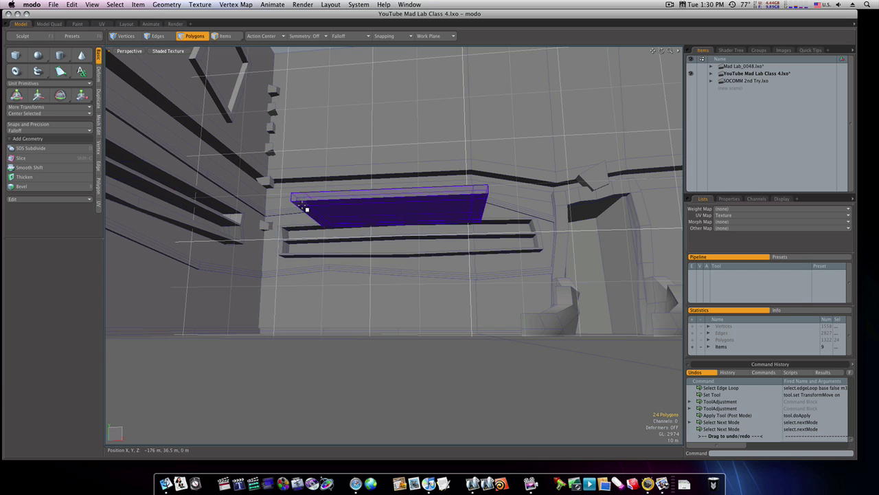
click(306, 205)
shift+click(328, 227)
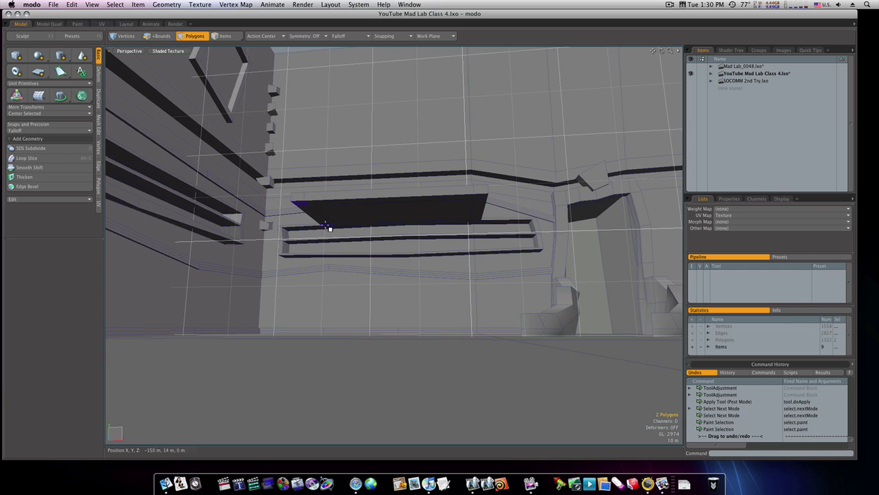
shift+click(477, 222)
shift+click(479, 199)
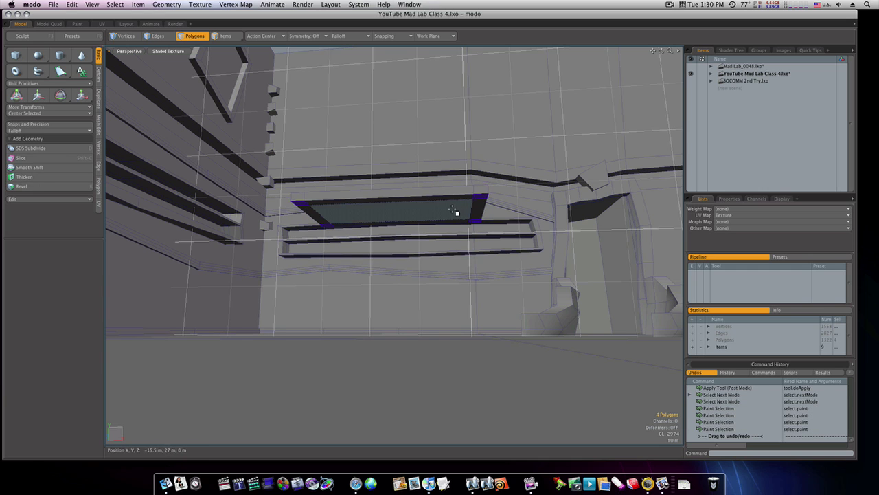
key(b)
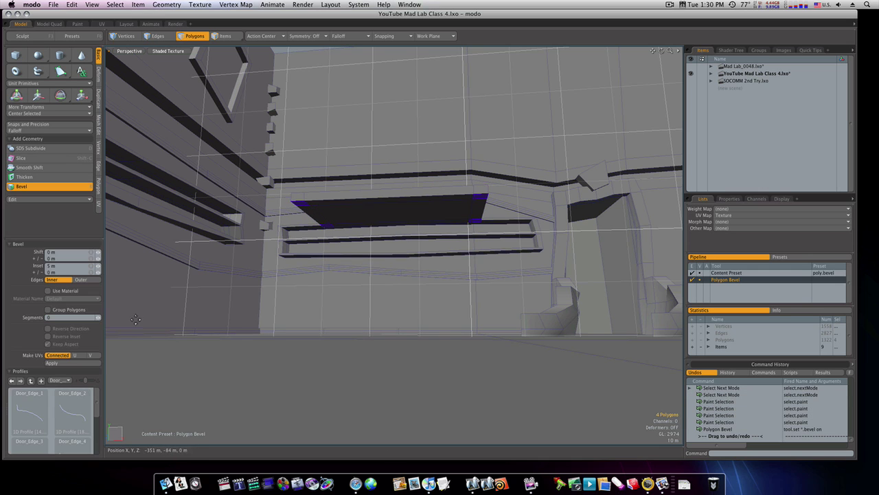
click(72, 310)
alt+drag(331, 309, 364, 304)
click(380, 288)
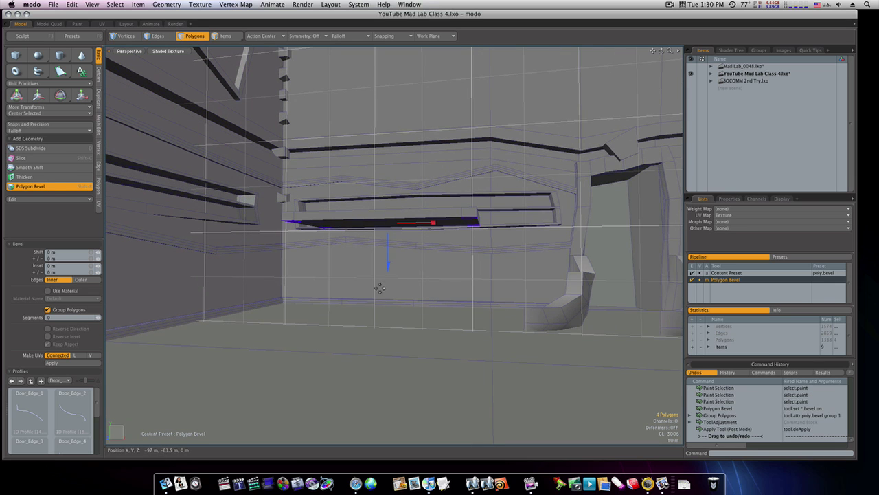
Bevel the four corner polygons downward into table legs, adding further bevel segments along their length.
drag(388, 264, 389, 384)
shift+click(389, 277)
shift+click(395, 300)
shift+click(397, 352)
alt+drag(391, 333, 311, 226)
key(space)
Select the whole table, move it -132 m in X and -260 m in Z, and scale down its height.
double_click(405, 252)
key(w)
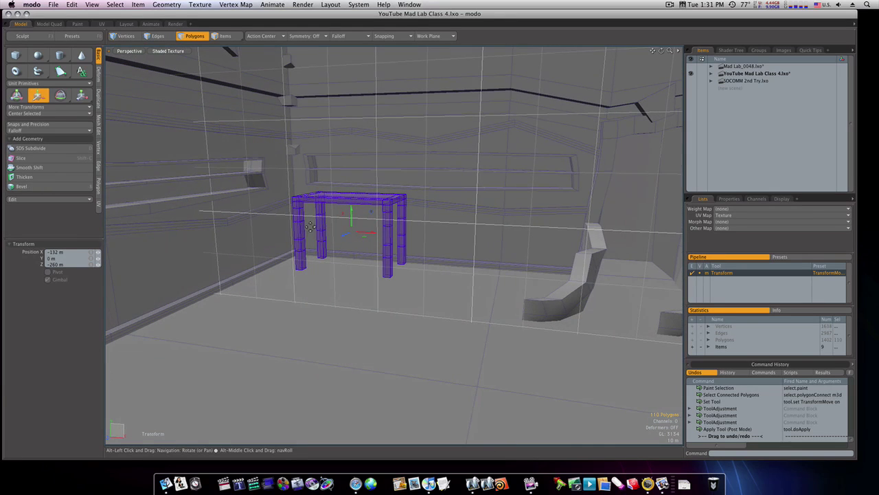
key(r)
drag(351, 206, 382, 210)
Move the table down 21 m and fine-tune its height and position on the floor.
key(w)
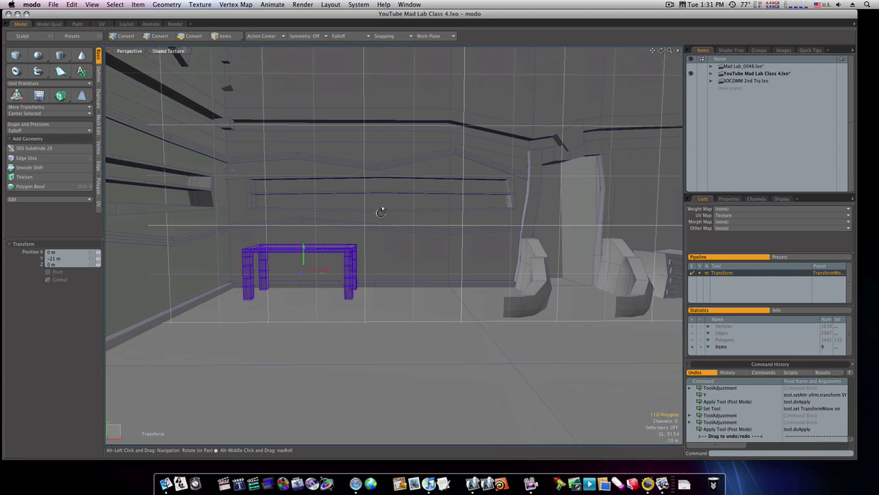
key(r)
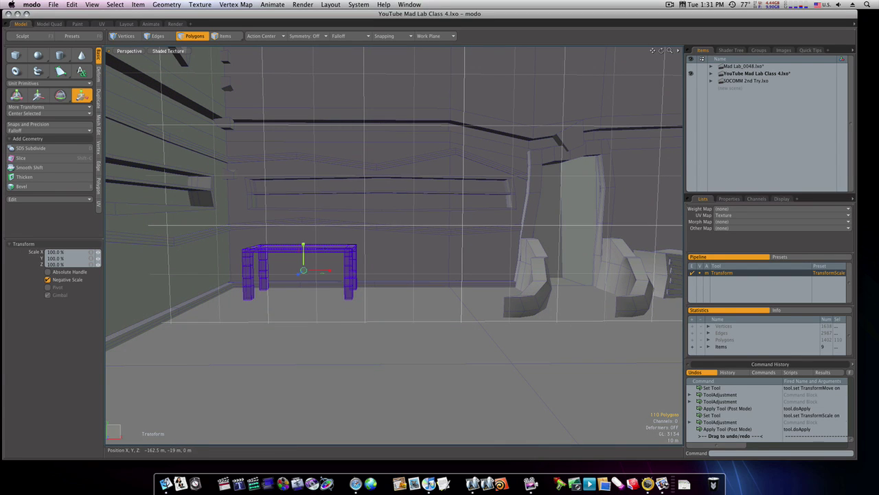
mouse_move(304, 245)
mouse_down()
mouse_move(308, 295)
mouse_move(316, 190)
mouse_up()
key(w)
key(space)
Loop Slice the tabletop across its middle with a count of 1 at 50%.
key(3)
click(310, 175)
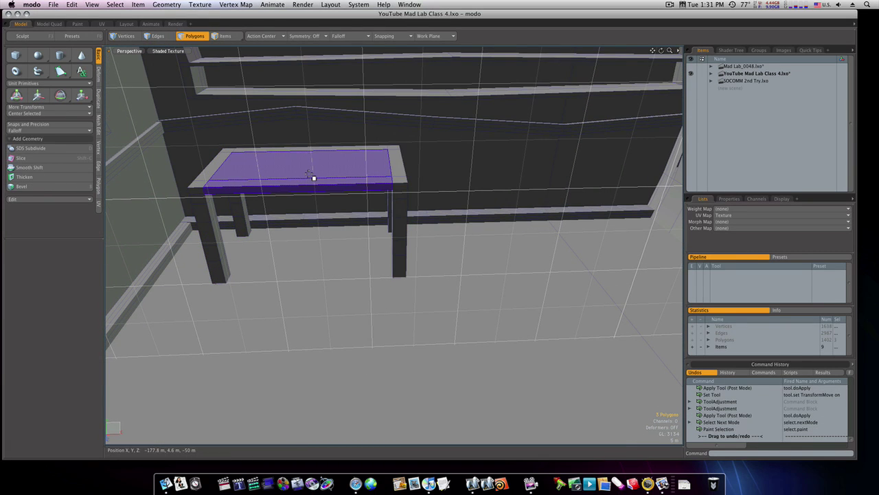
key(alt+c)
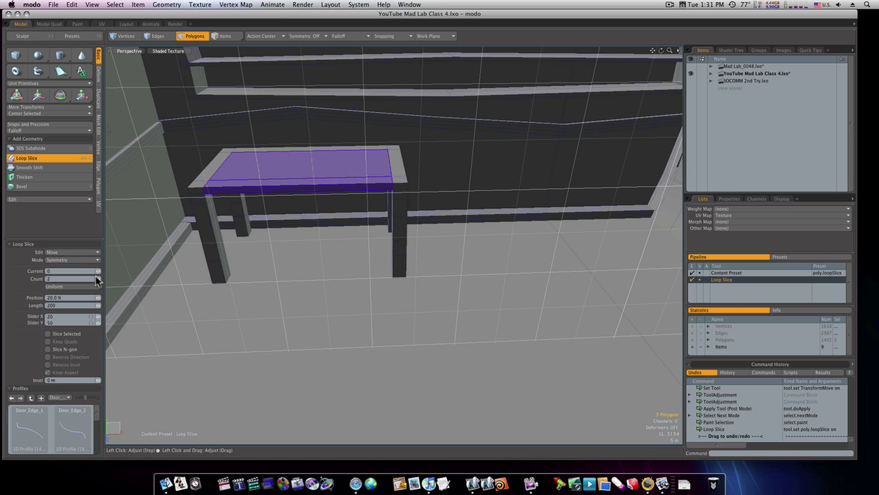
click(97, 279)
click(282, 192)
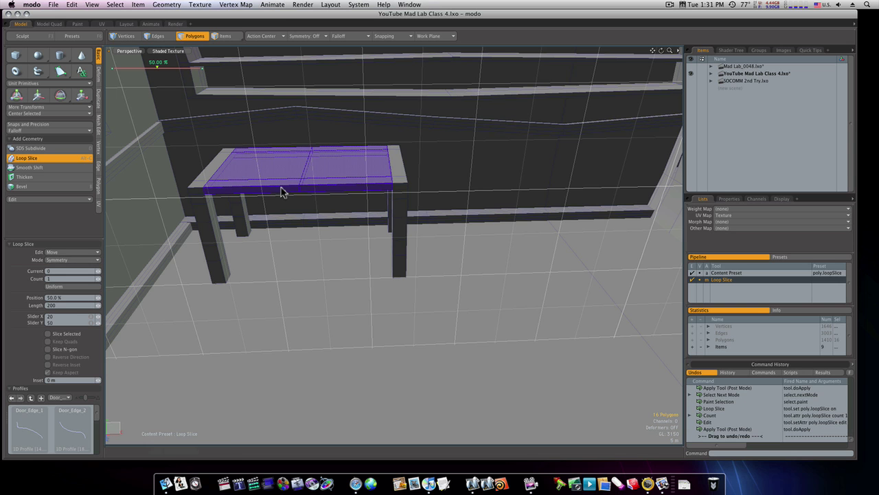
key(space)
Lasso the vertices of the tabletop's middle cut and move them down 2.6 m to make the top sag.
alt+drag(281, 192, 295, 178)
key(space)
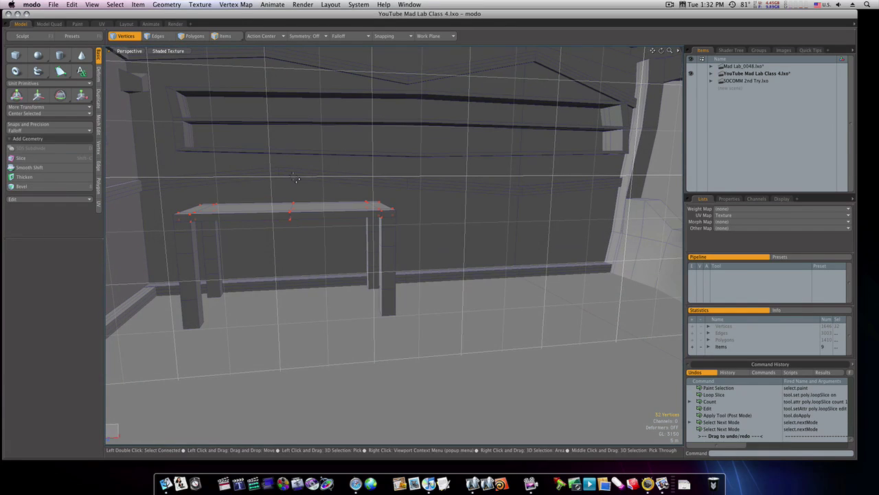
click(286, 187)
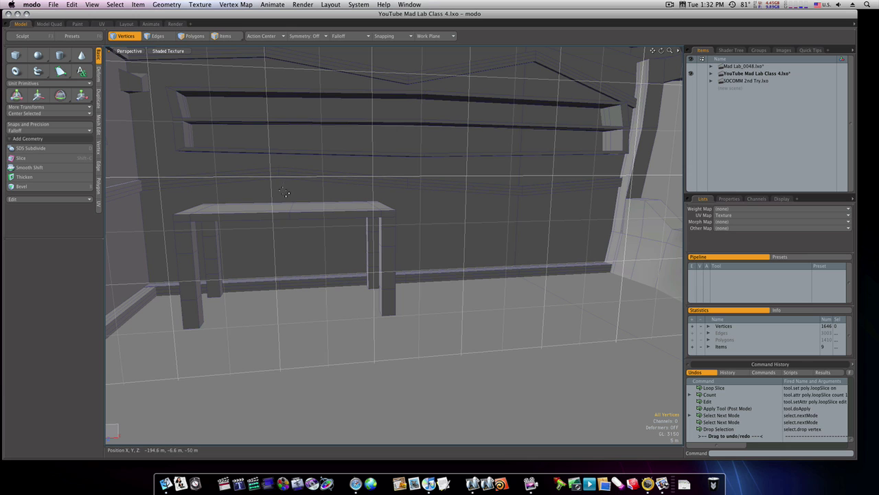
right_drag(282, 195, 309, 239)
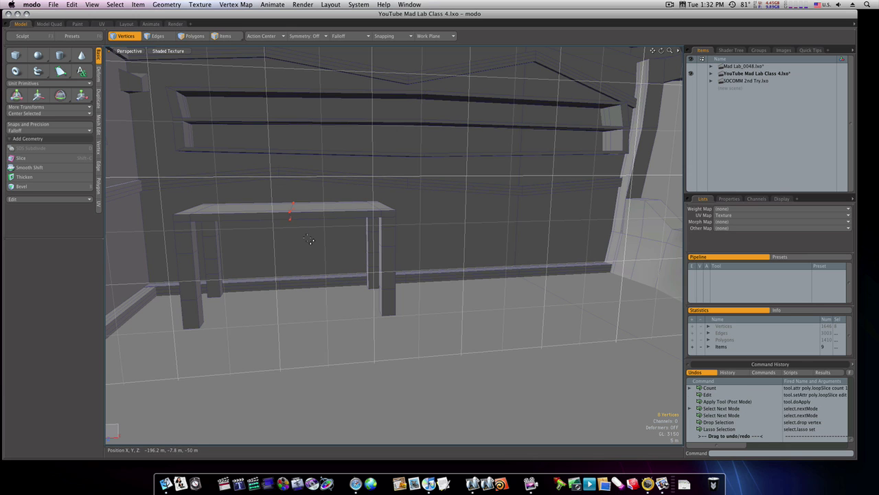
key(w)
drag(292, 198, 292, 205)
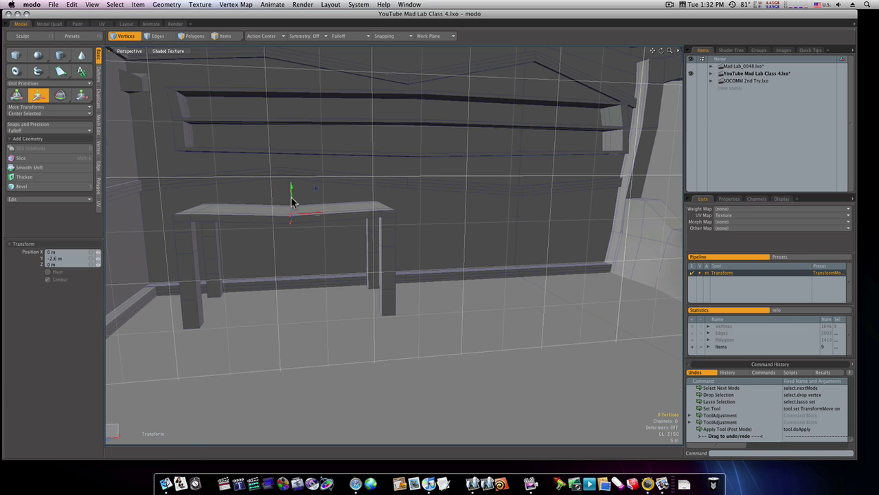
key(space)
Select the tabletop's middle edge loop and move it 1 m in X.
key(space)
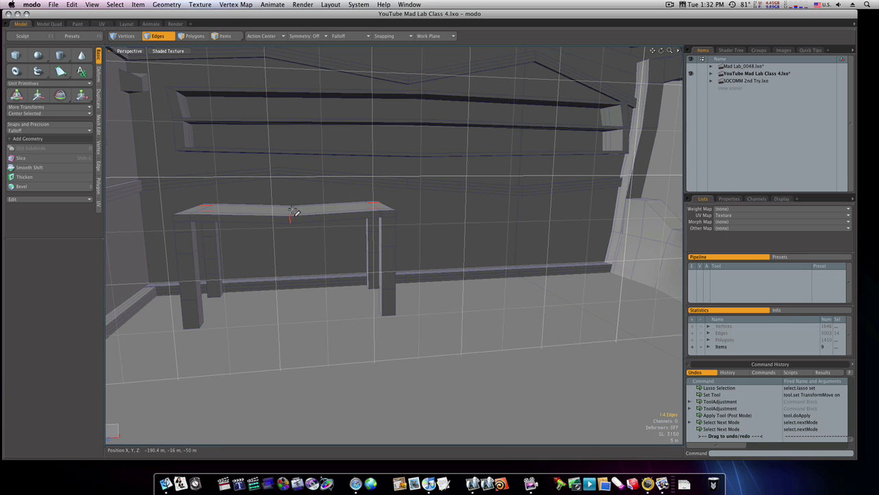
double_click(291, 208)
key(w)
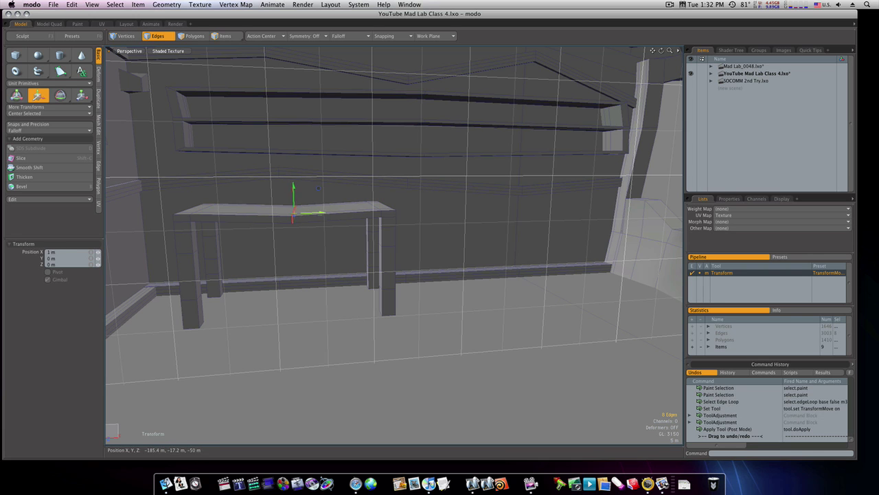
key(space)
Lasso the vertices of the front-right table leg's upper cut and move them 2.6 m in X.
alt+drag(328, 228, 320, 233)
key(space)
key(space)
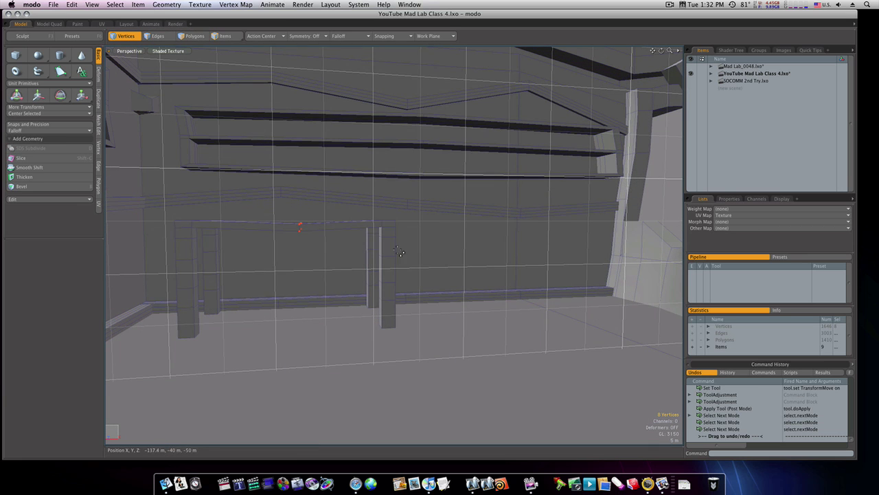
right_drag(377, 254, 414, 268)
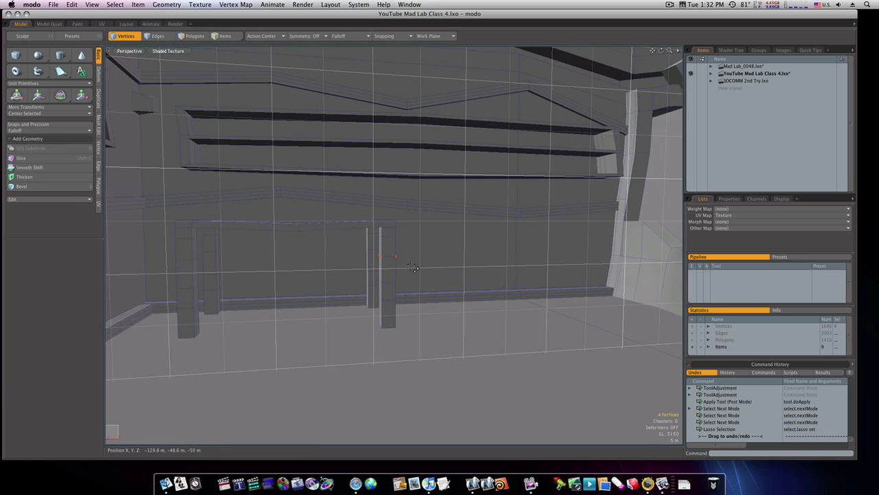
key(w)
drag(409, 265, 401, 277)
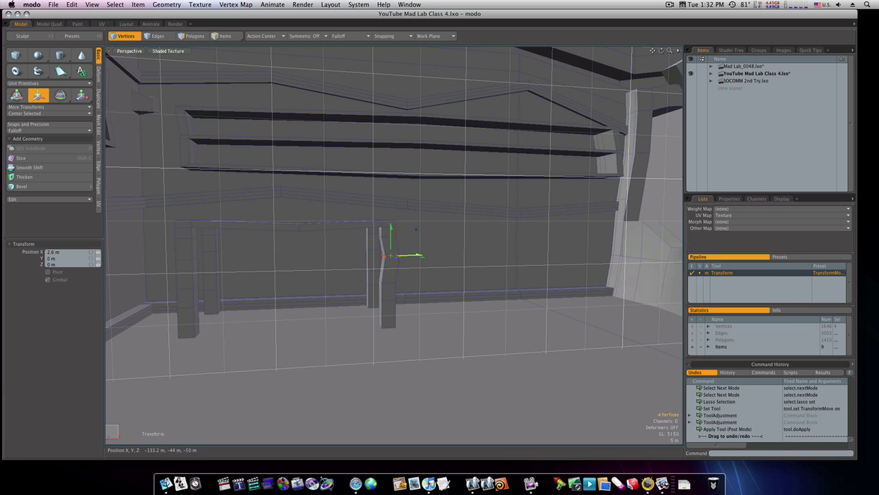
Lasso the bottom vertices of the front-right table leg and move them 3.4 m in X.
key(space)
right_drag(370, 317, 418, 348)
key(w)
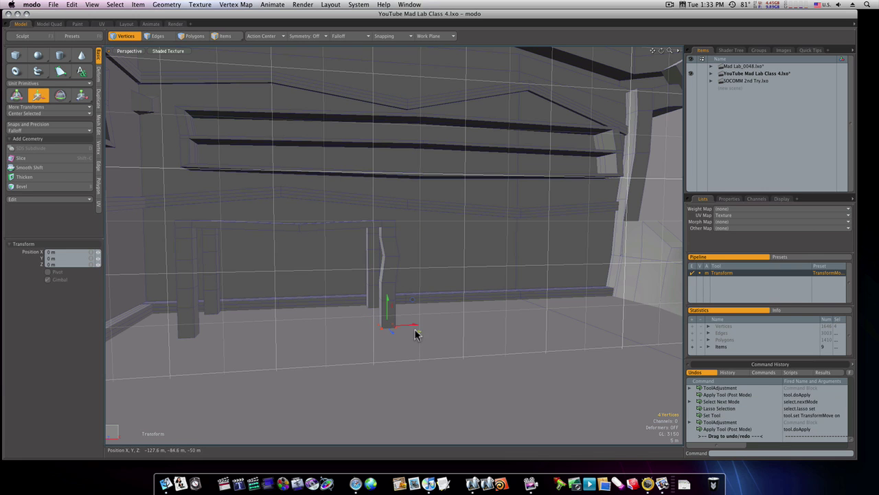
drag(415, 327, 421, 328)
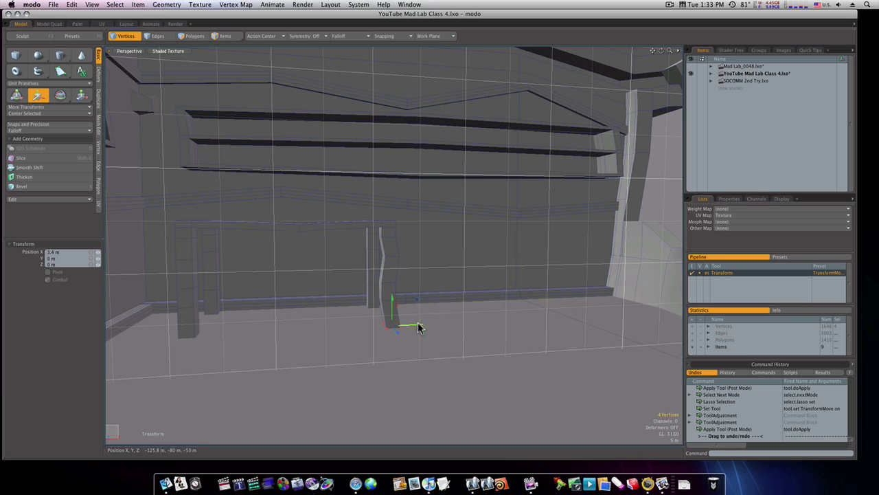
key(space)
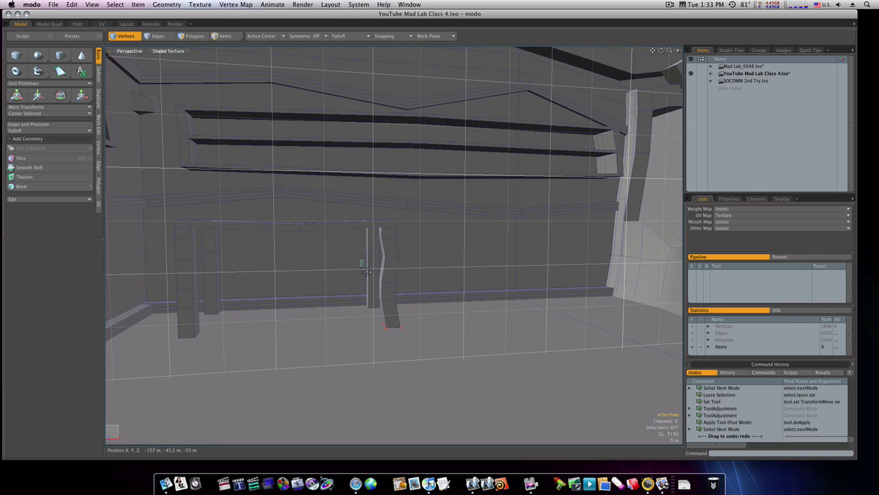
Lasso the vertices of the back-right leg's middle cut and move them -3.2 m in X.
right_drag(387, 278, 387, 277)
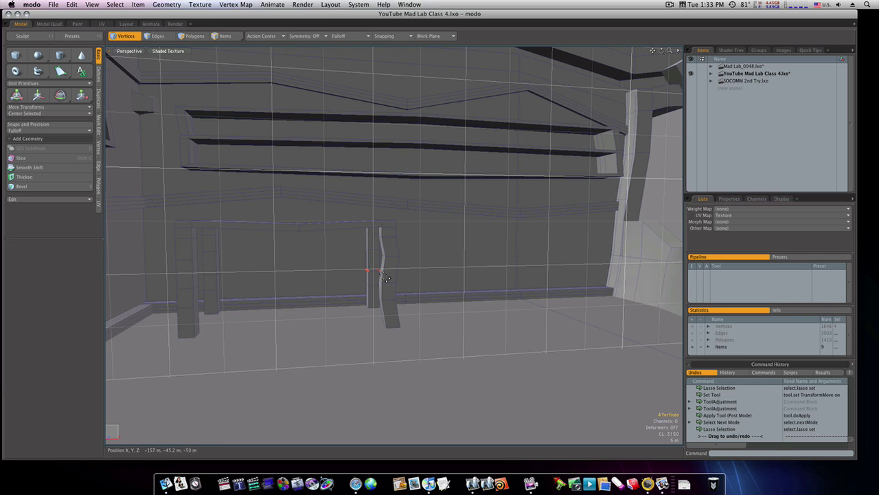
key(w)
drag(392, 272, 387, 272)
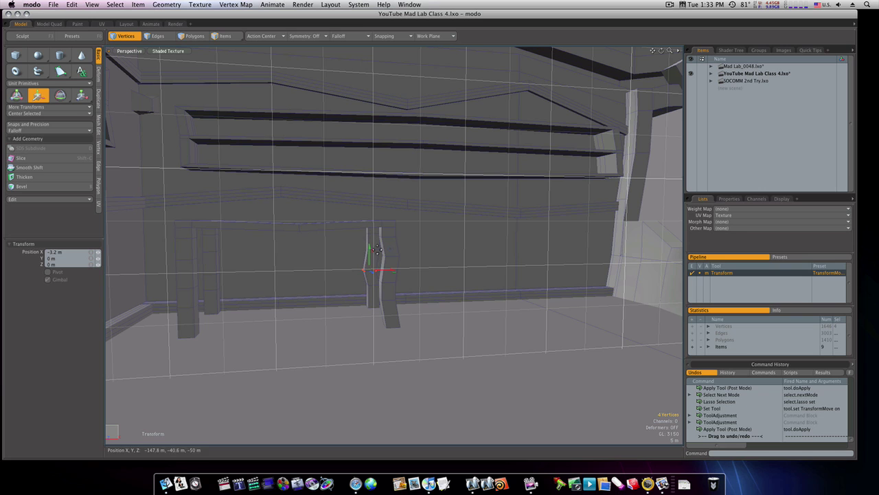
key(space)
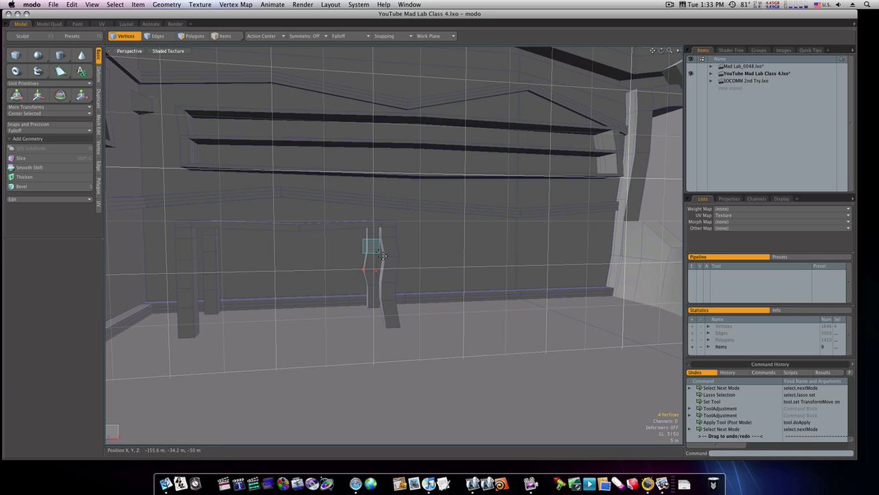
Lasso the vertices of the back-right leg's upper cut and move them slightly in positive X.
right_drag(382, 255, 382, 256)
key(w)
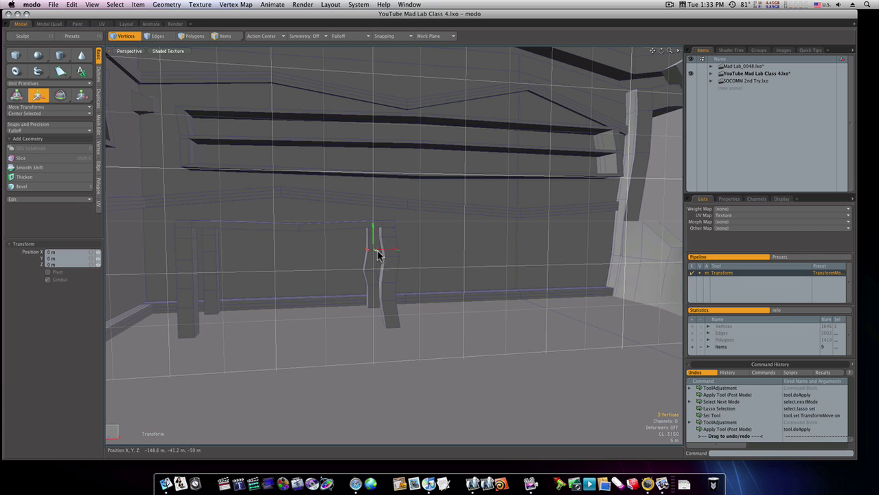
drag(393, 249, 396, 248)
key(space)
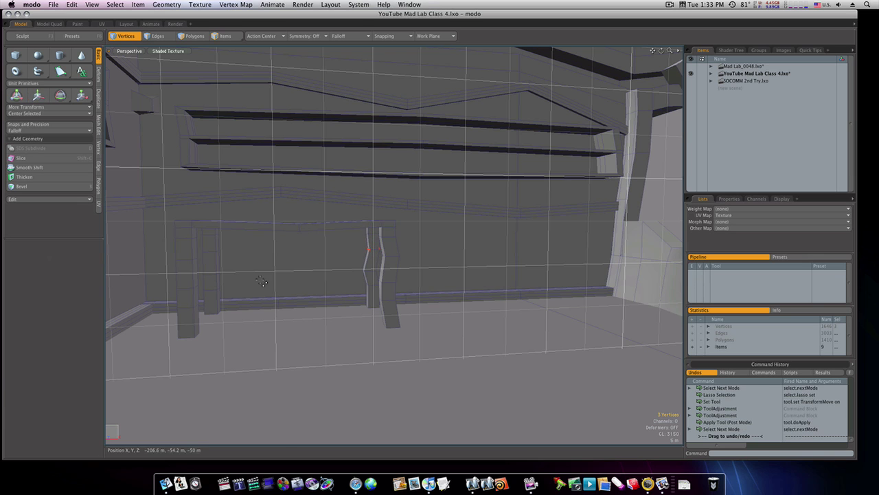
Lasso the bottom vertices of the front-left table leg and move them slightly in positive X.
alt+drag(246, 304, 290, 312)
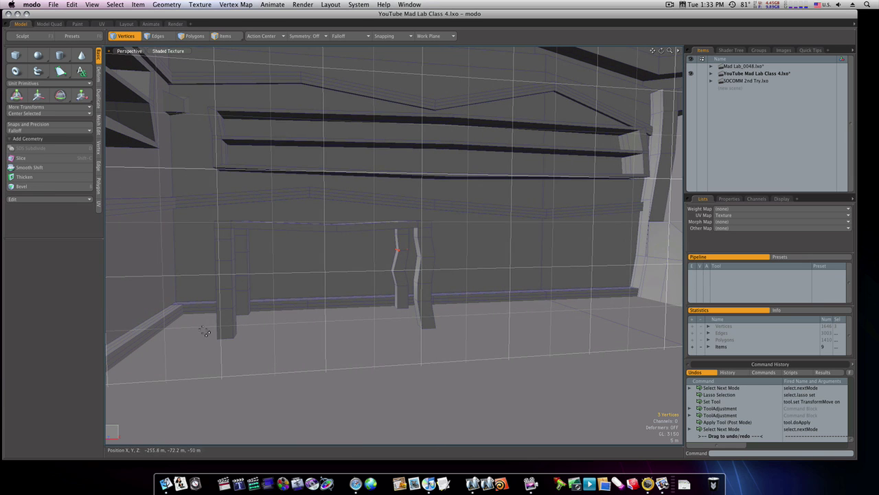
right_drag(204, 332, 268, 351)
key(w)
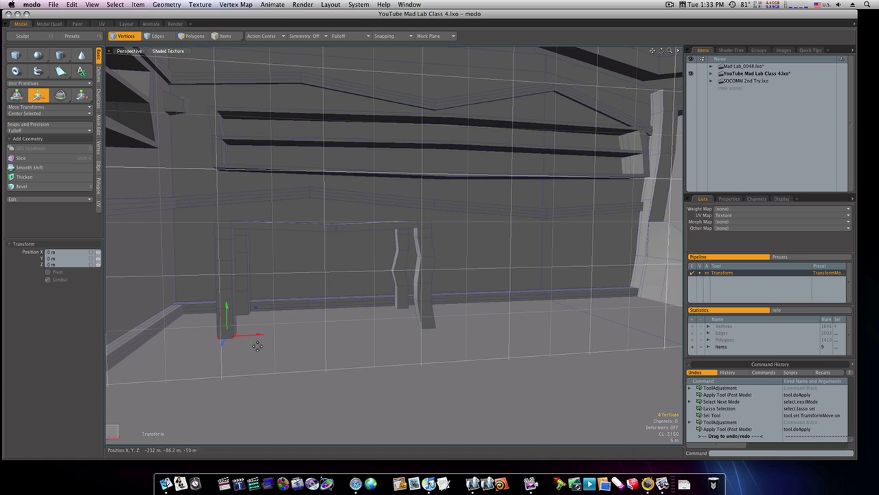
click(255, 336)
key(space)
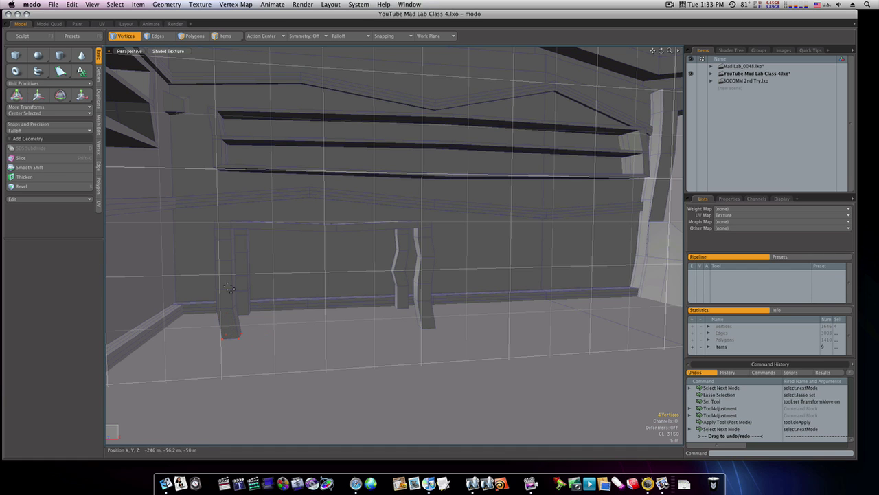
Lasso the vertices of the front-left leg's lower cut and move them slightly in negative X.
alt+drag(220, 286, 211, 285)
right_drag(217, 285, 254, 299)
key(w)
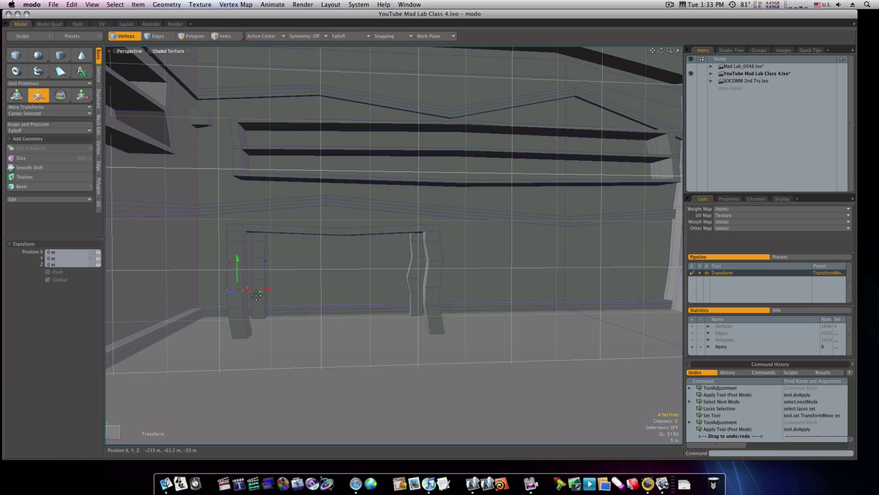
key(space)
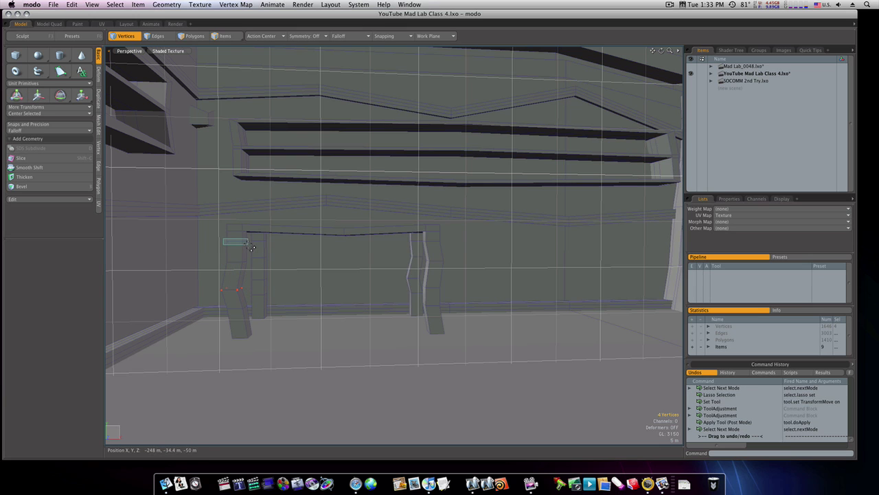
Lasso the vertices of the front-left leg's upper cut and shift them in X and Z to bend the leg.
right_drag(252, 248, 252, 247)
key(w)
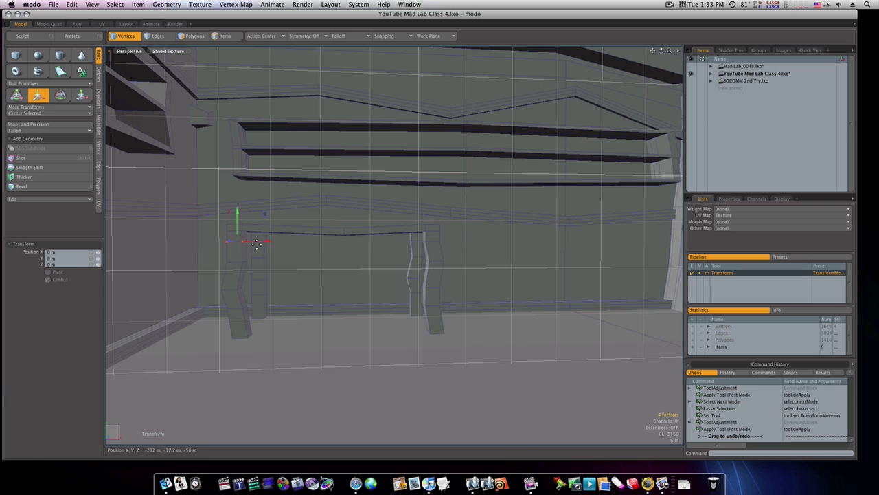
alt+drag(257, 243, 255, 262)
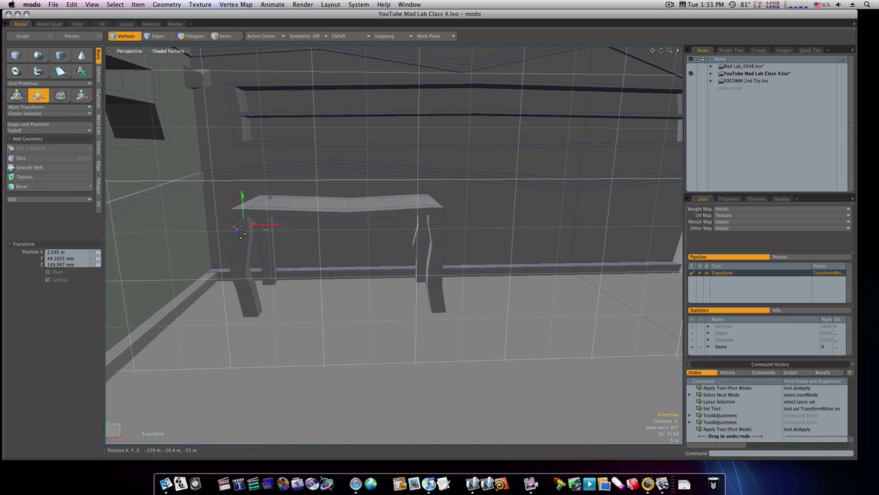
drag(237, 234, 274, 236)
key(space)
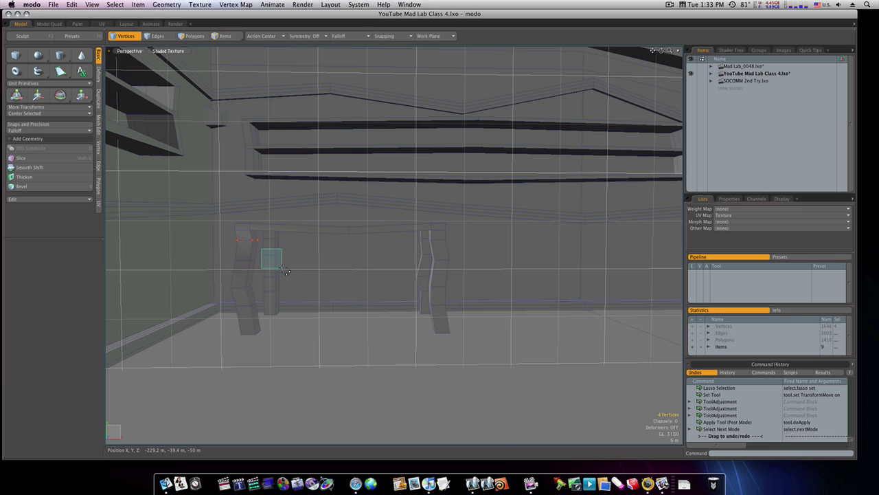
Lasso the vertices of the back-left leg's upper cut and move them 3 m in X and 2.2 m in Z.
middle_drag(282, 269, 284, 269)
key(w)
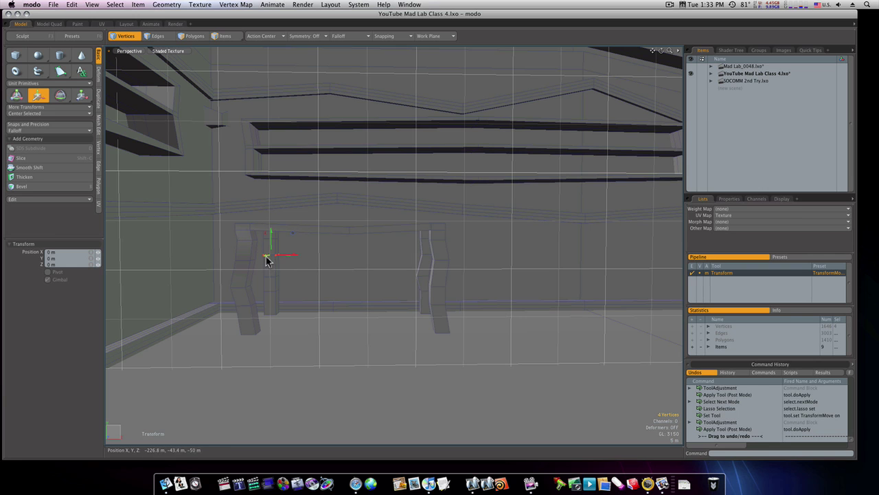
drag(266, 257, 266, 254)
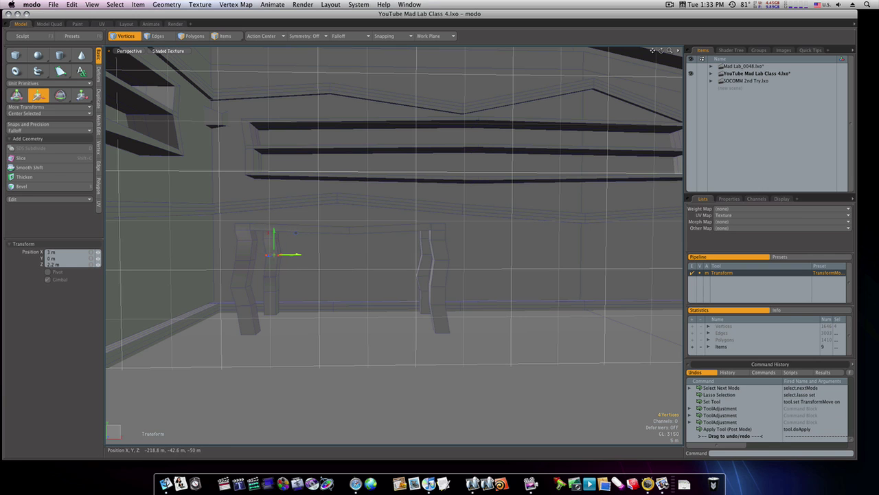
key(space)
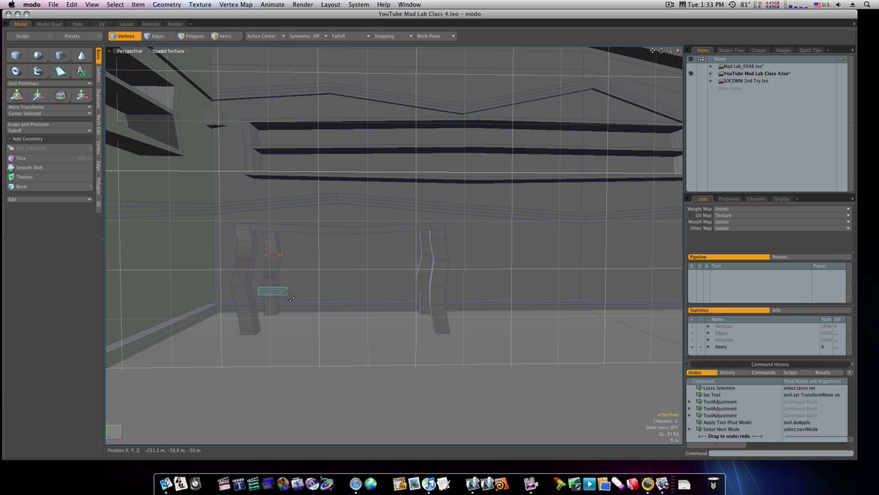
Lasso the vertices of the back-left leg's lower cut and move them 2.2 m in X and -2.4 m in Z.
right_drag(291, 297, 290, 297)
key(w)
click(273, 293)
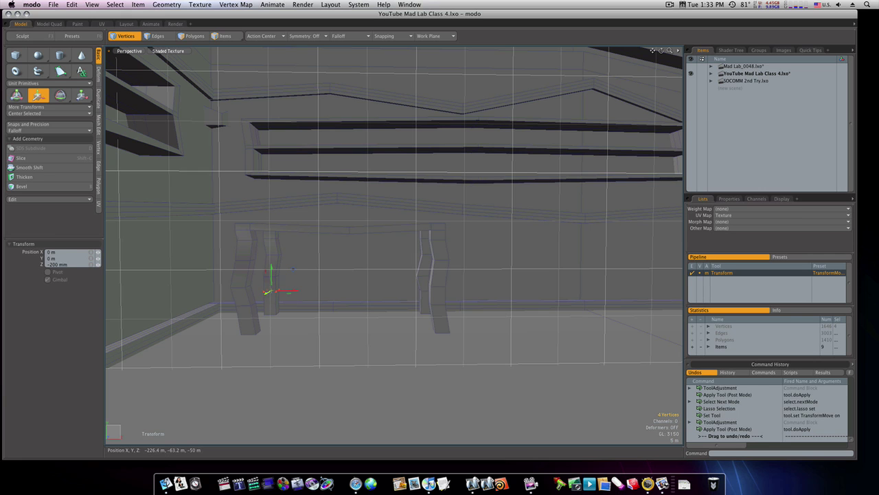
drag(267, 293, 269, 275)
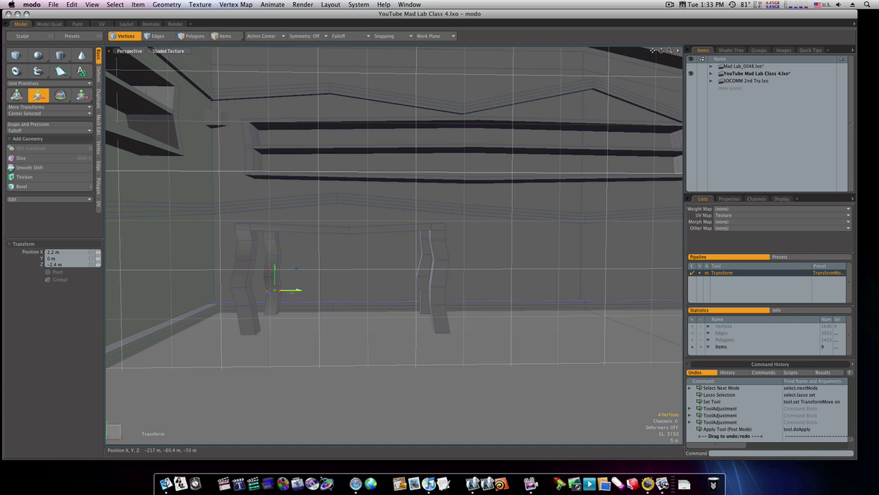
key(space)
Select all of the table's polygons, copy and paste them, and move the copy 162 m in X.
alt+drag(310, 312, 353, 314)
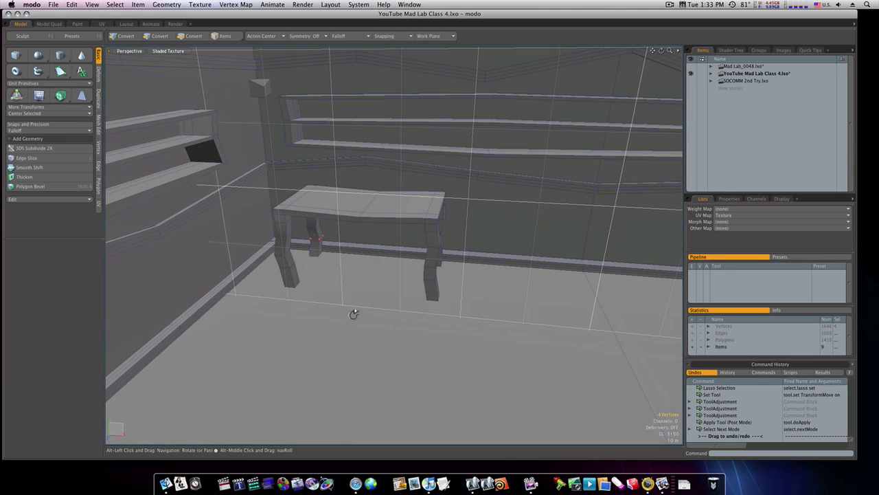
key(space)
key(space)
double_click(373, 222)
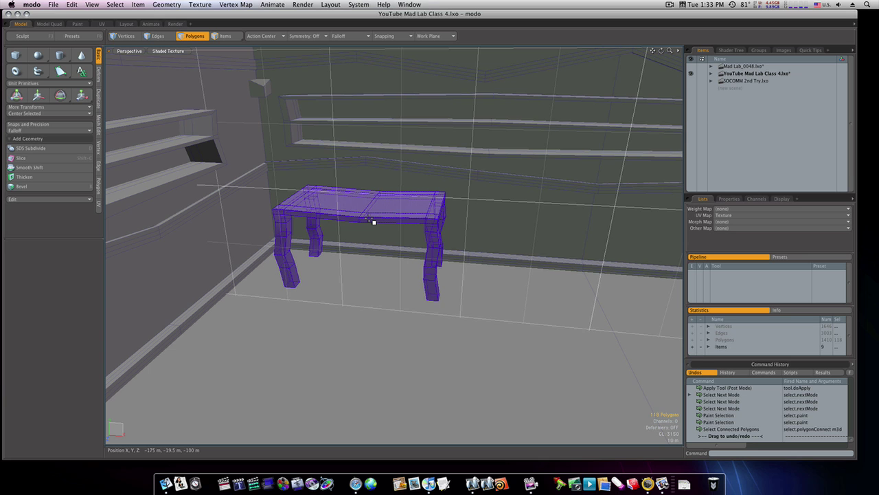
key(super+c)
key(super+v)
key(w)
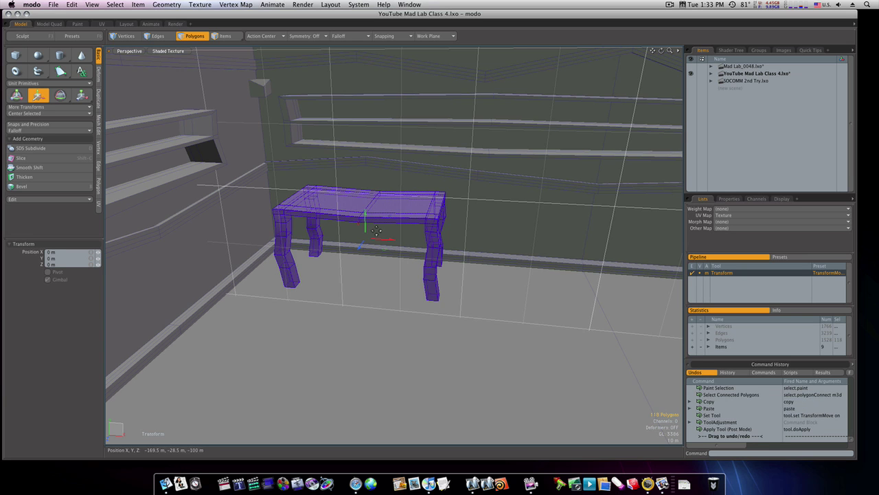
drag(378, 241, 448, 282)
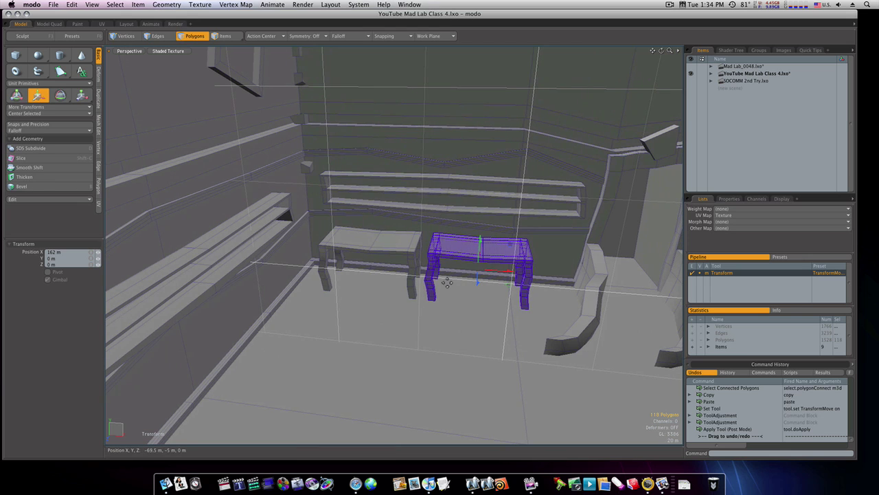
Scale the copied table wider in X and reposition it beside the original table.
key(r)
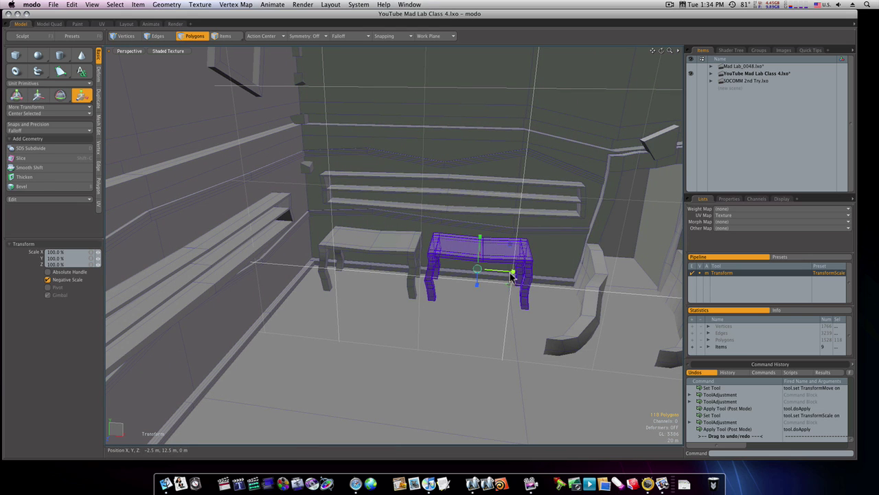
drag(511, 276, 535, 295)
key(w)
key(space)
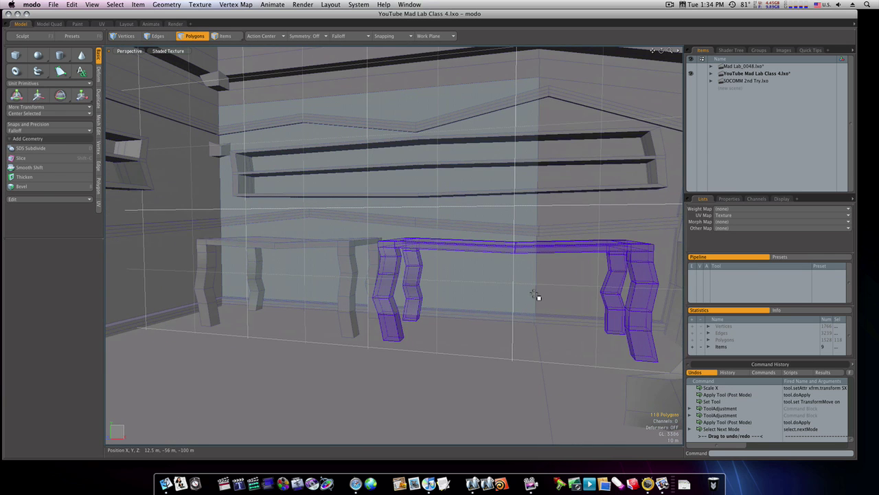
Try to rotate the copied table 180° about the Y axis.
key(e)
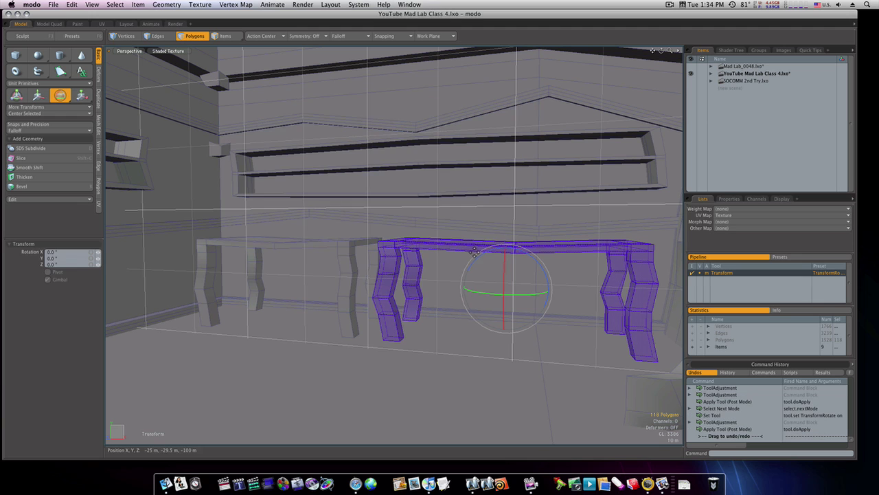
drag(474, 294, 522, 295)
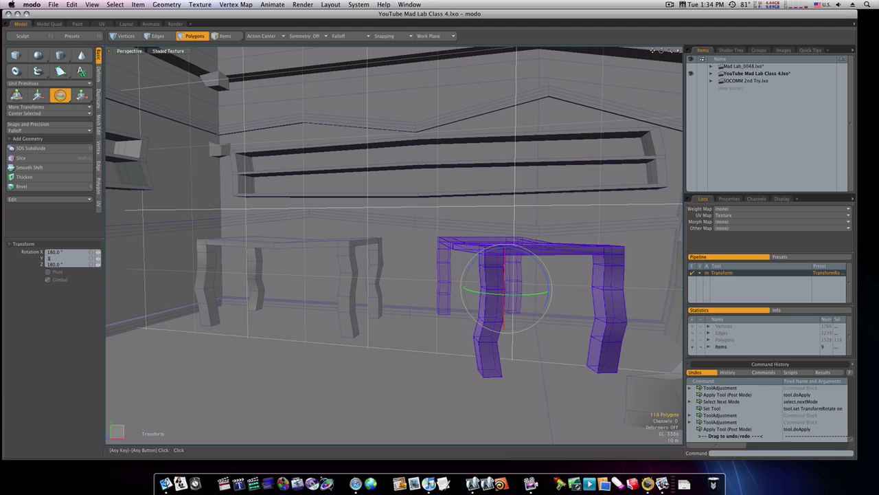
key(Return)
key(space)
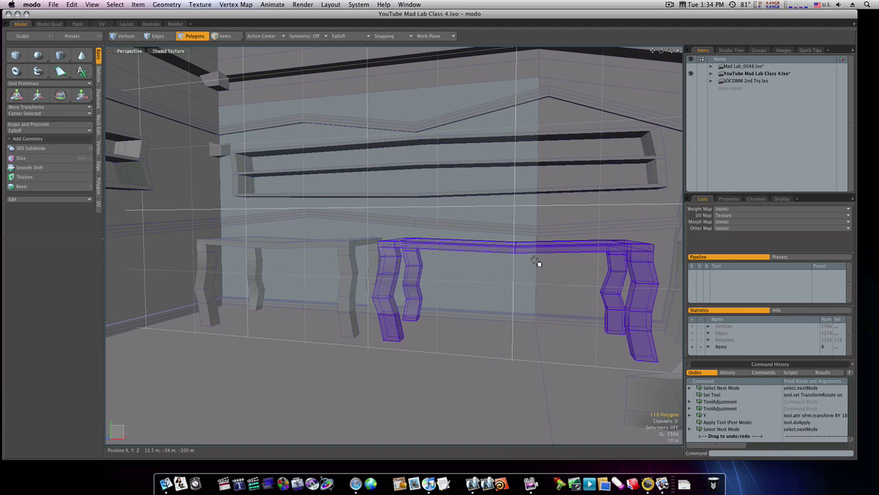
Move the middle edges of the wider table's top -32 m in X and -2.5 m in Y.
key(space)
key(space)
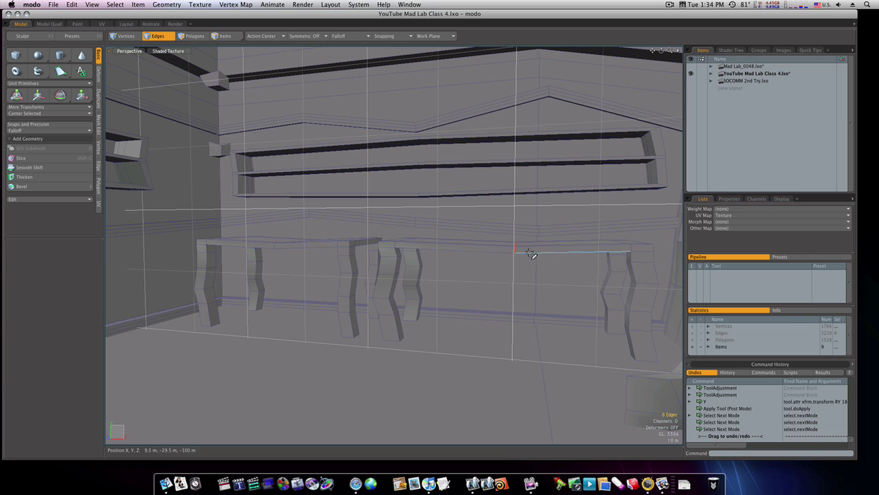
key(w)
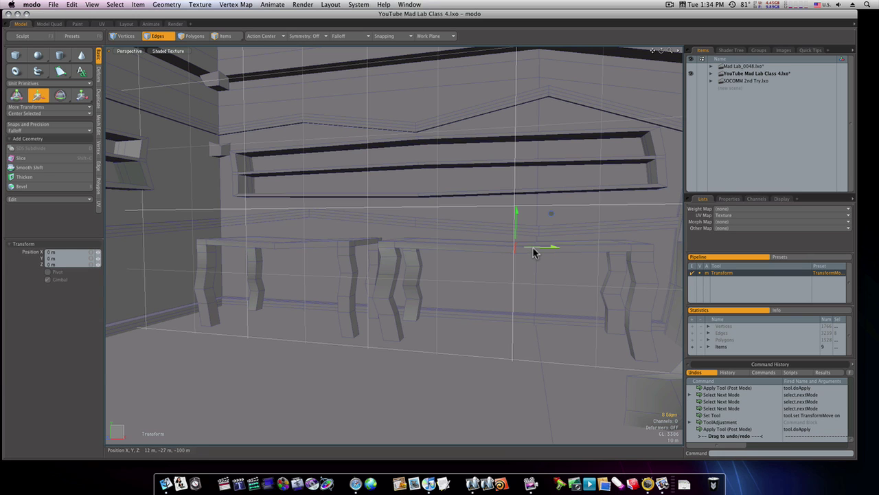
drag(535, 253, 477, 244)
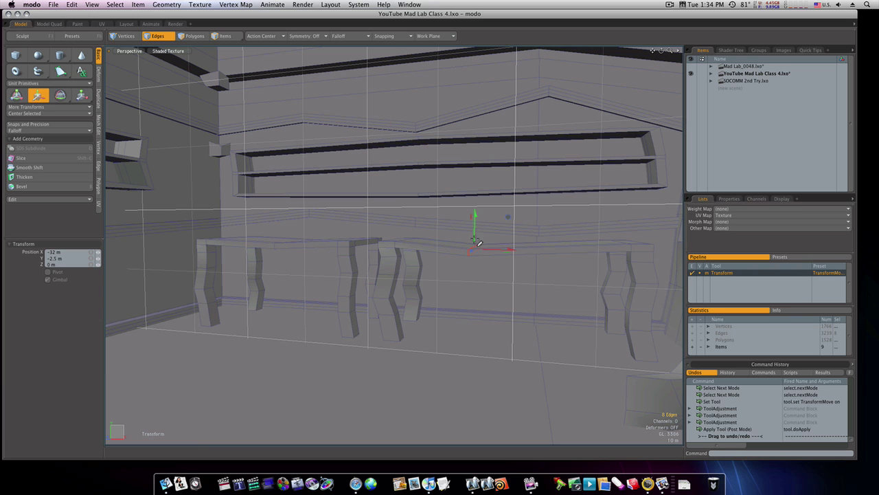
Rotate the tabletop's middle edges 1.5° about X, raise them 1.5 m in Y, and clear the edge selection.
key(e)
drag(472, 232, 473, 239)
key(alt)
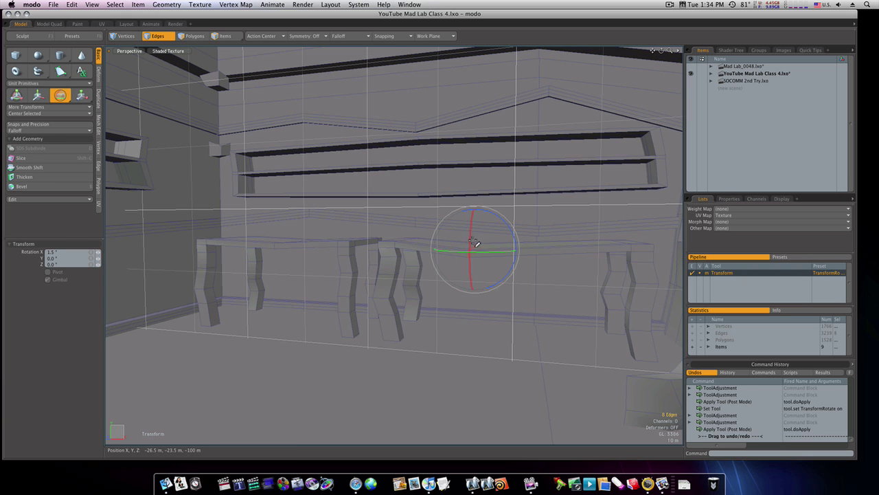
key(w)
drag(474, 215, 475, 213)
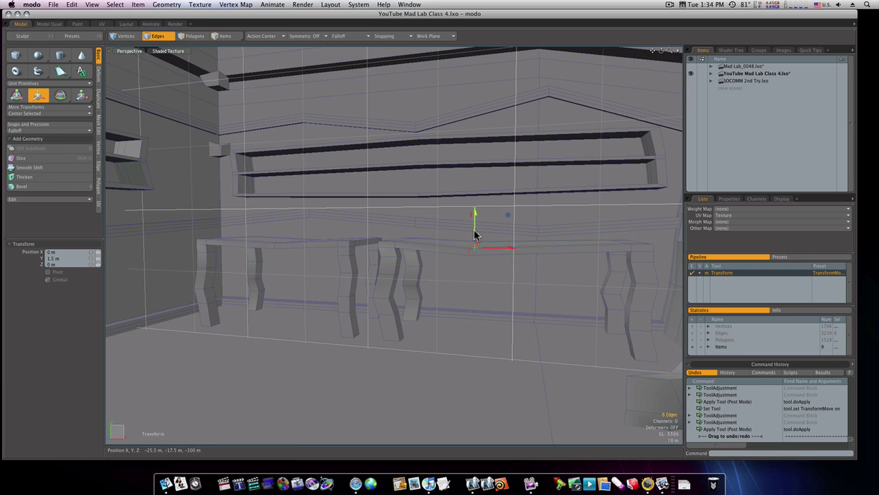
key(space)
alt+drag(493, 286, 411, 290)
click(480, 308)
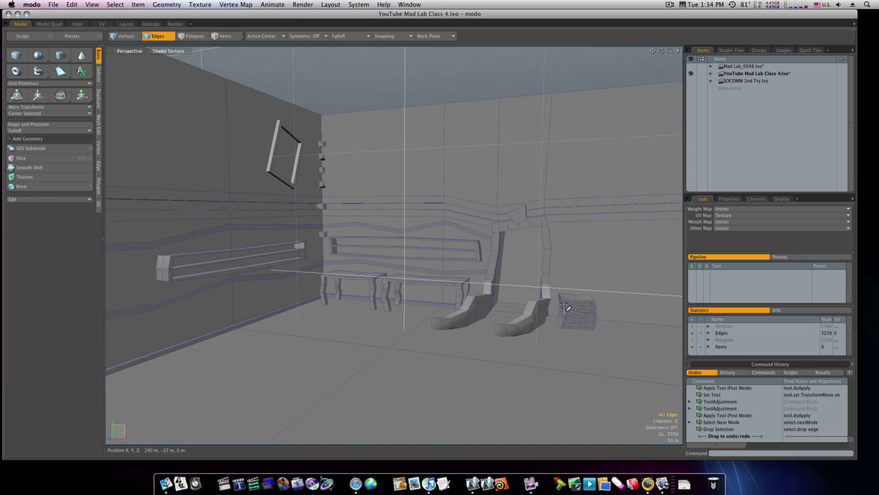
Select the Box mesh in the scene's item list and copy all polygons of the box.
click(711, 74)
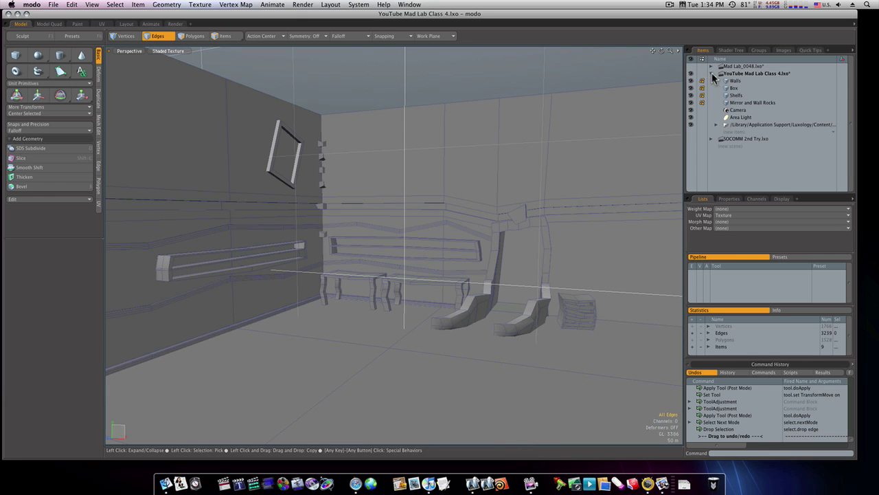
click(724, 89)
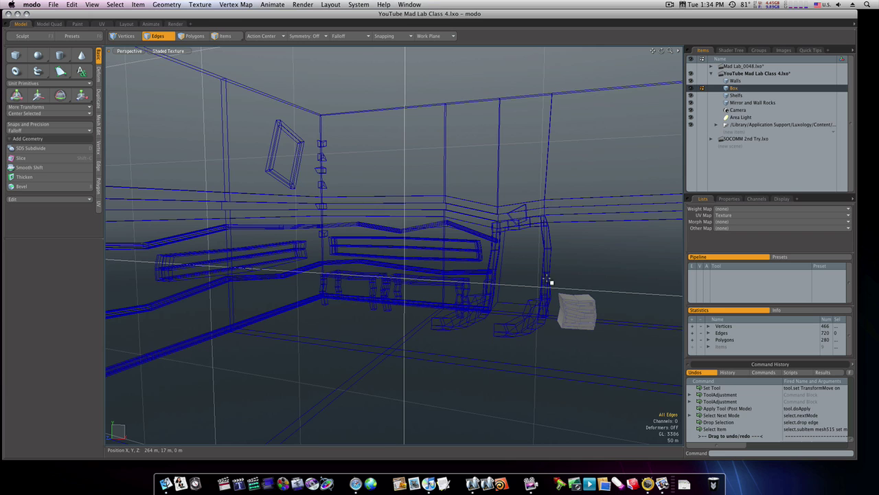
key(space)
right_drag(546, 275, 616, 351)
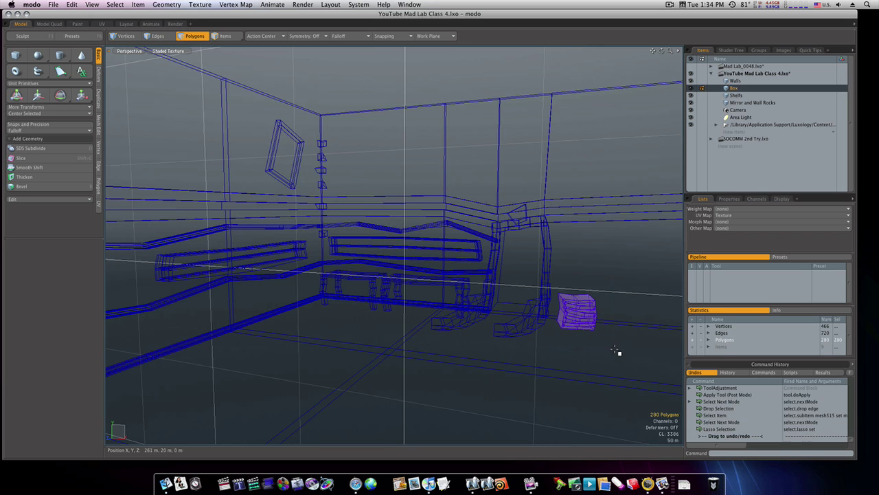
key(super+c)
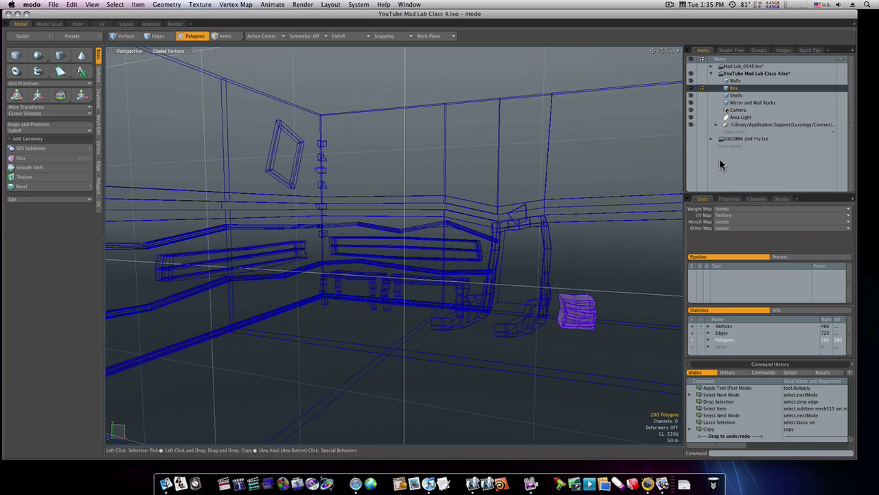
Paste the copied box polygons into the Walls mesh.
click(729, 80)
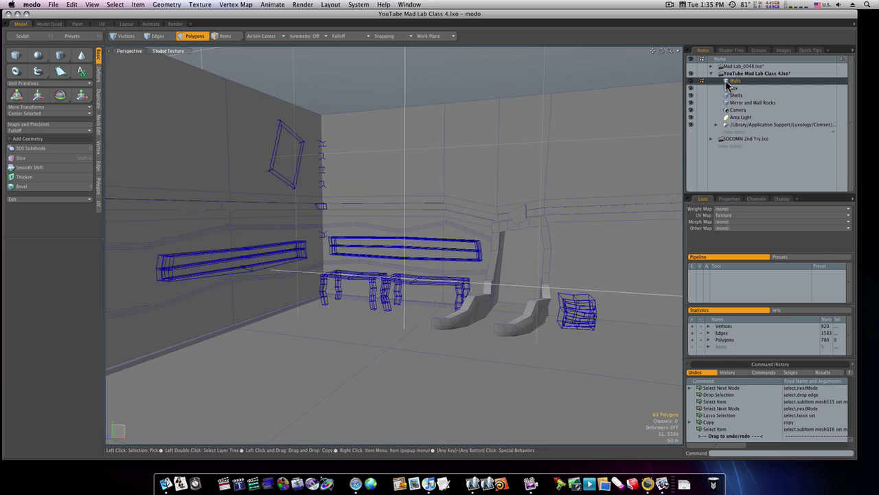
shift+click(741, 103)
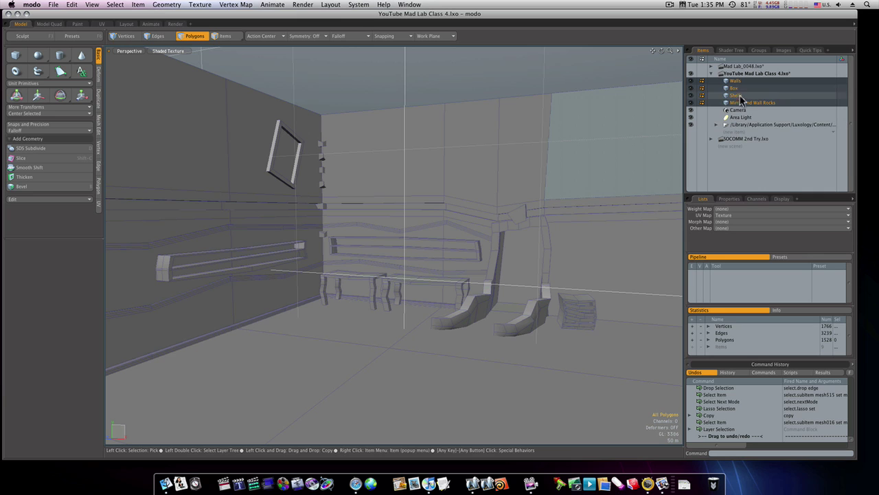
click(735, 82)
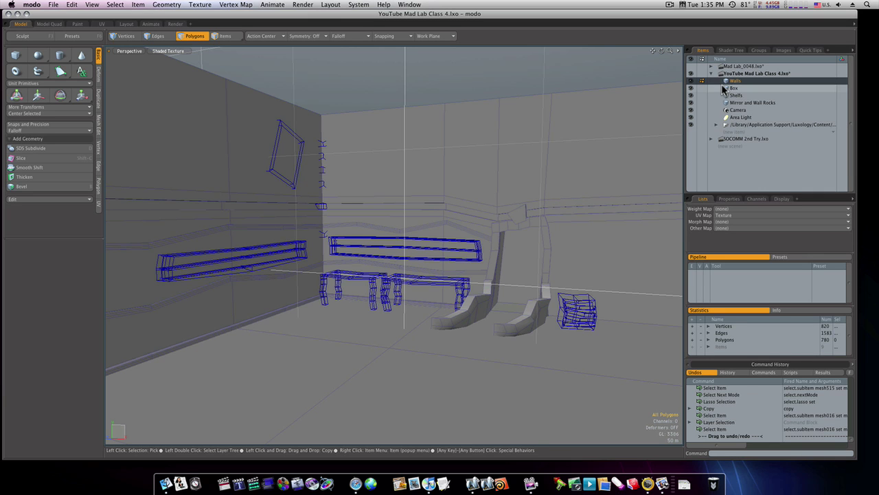
key(super+v)
key(w)
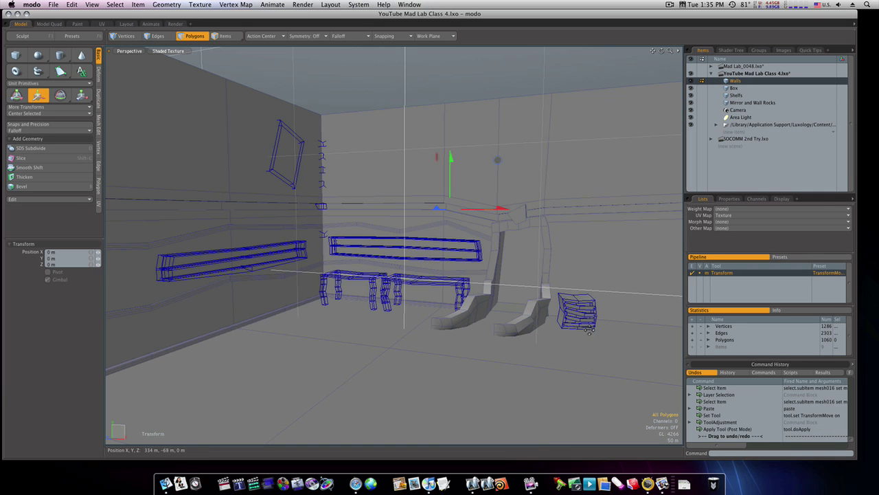
key(space)
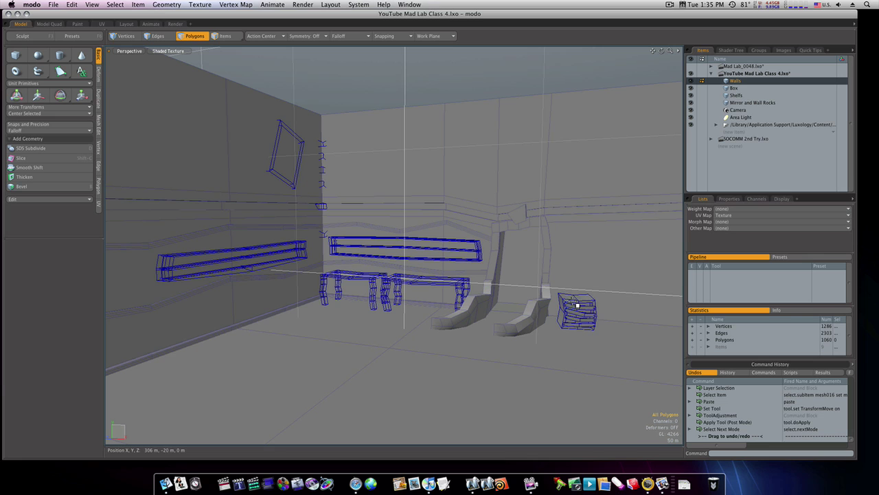
Lasso the pasted box's polygons and move the box along X to the wider table.
right_drag(555, 289, 613, 343)
key(w)
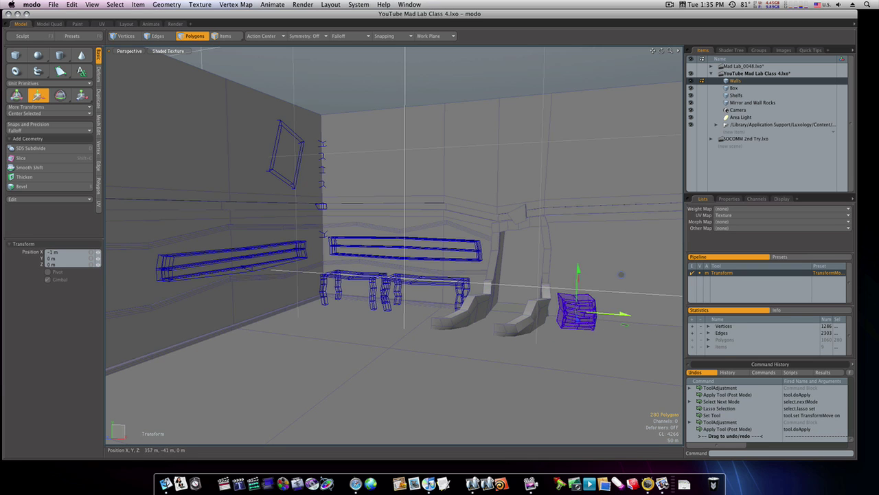
drag(605, 320, 475, 311)
mouse_move(476, 311)
alt+mouse_down()
mouse_move(473, 320)
mouse_move(481, 316)
alt+mouse_up()
Scale the box copy down evenly and move it -27 m in X and -14.5 m in Y.
key(r)
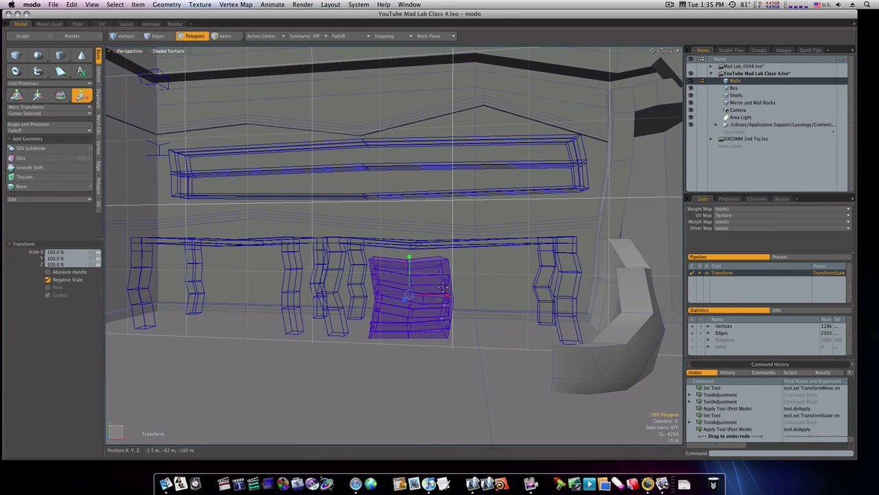
drag(412, 299, 403, 315)
key(w)
alt+drag(465, 324, 449, 348)
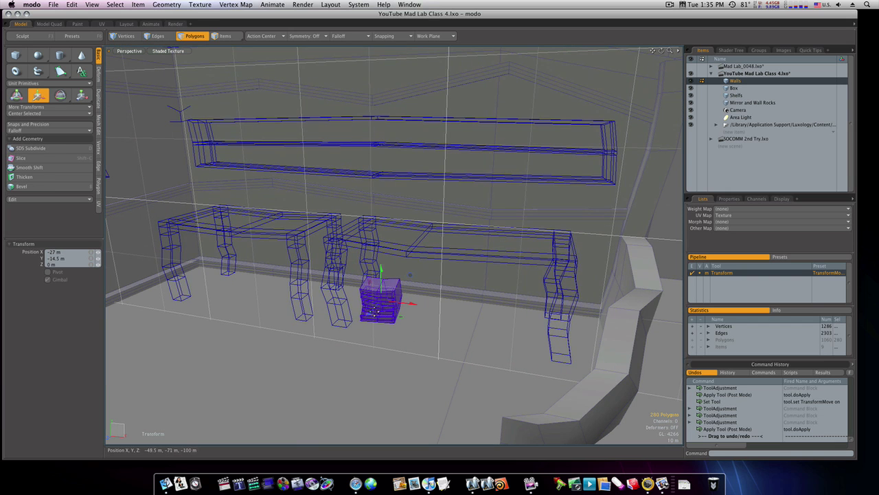
Shift the small box back under the wider table and rotate it 15° about the Y axis.
drag(370, 314, 386, 309)
key(e)
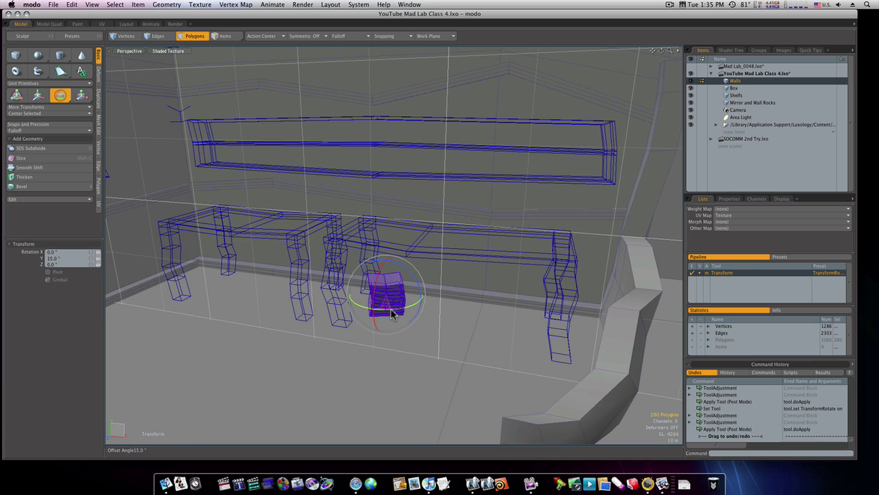
key(space)
Duplicate the small box and move the copy -143.5 m in X, under the original table.
key(super+c)
key(super+v)
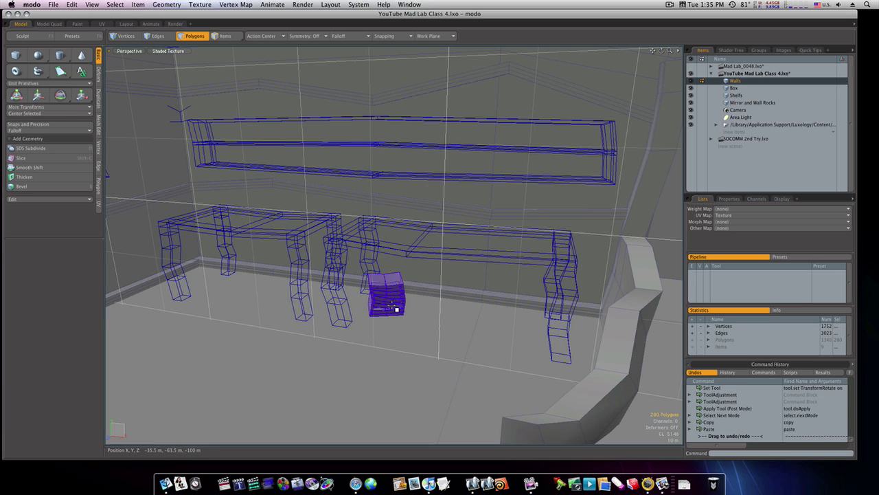
key(w)
drag(411, 303, 275, 280)
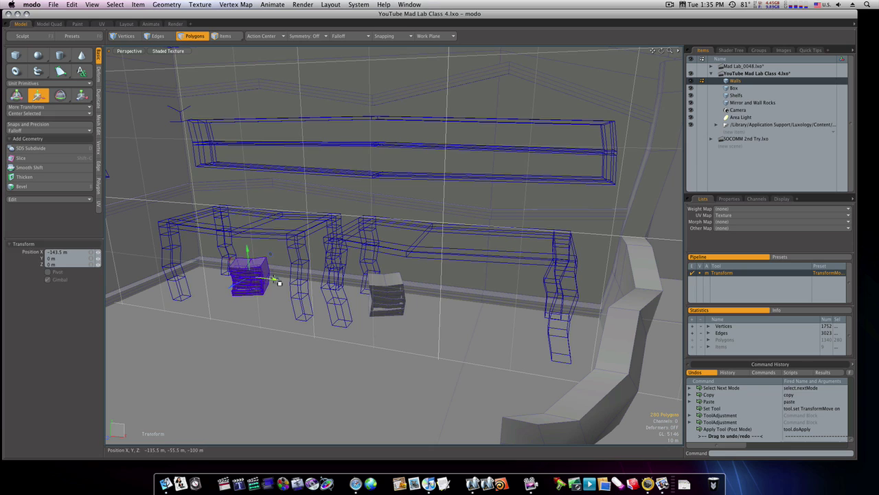
key(space)
Lasso both small boxes under the tables, cut them from the Walls mesh and paste them into the Box mesh.
mouse_move(460, 346)
ctrl+alt+mouse_down()
mouse_move(421, 346)
mouse_move(455, 346)
ctrl+alt+mouse_up()
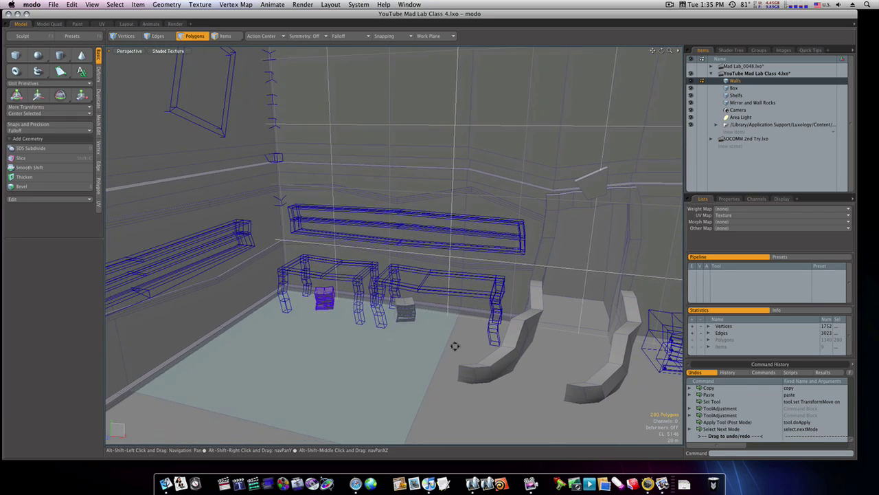
alt+drag(361, 330, 397, 307)
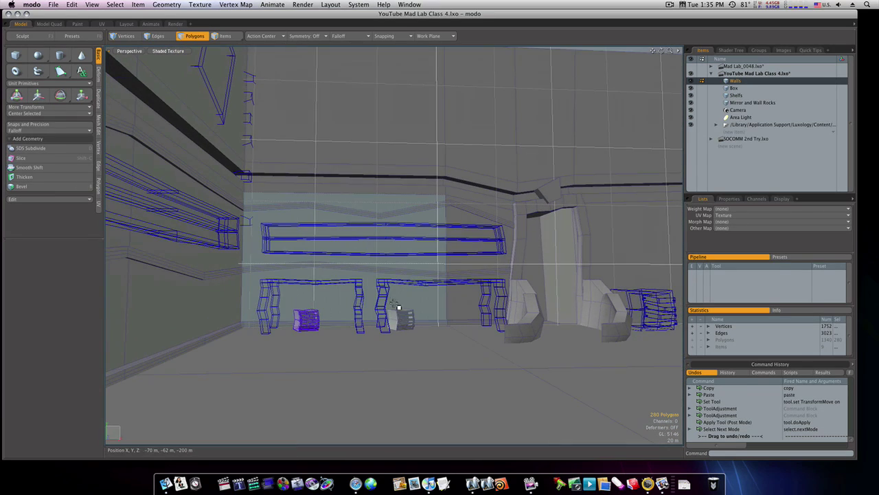
right_drag(288, 300, 329, 349)
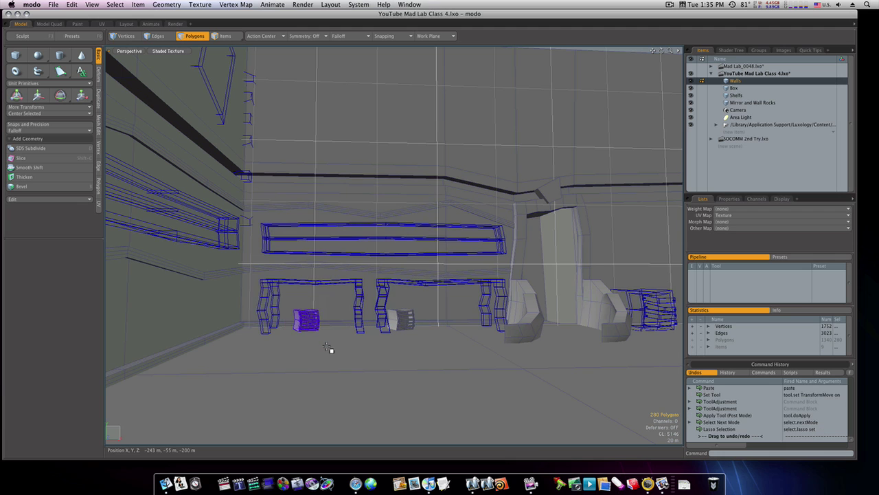
shift+right_drag(386, 309, 425, 346)
key(super+x)
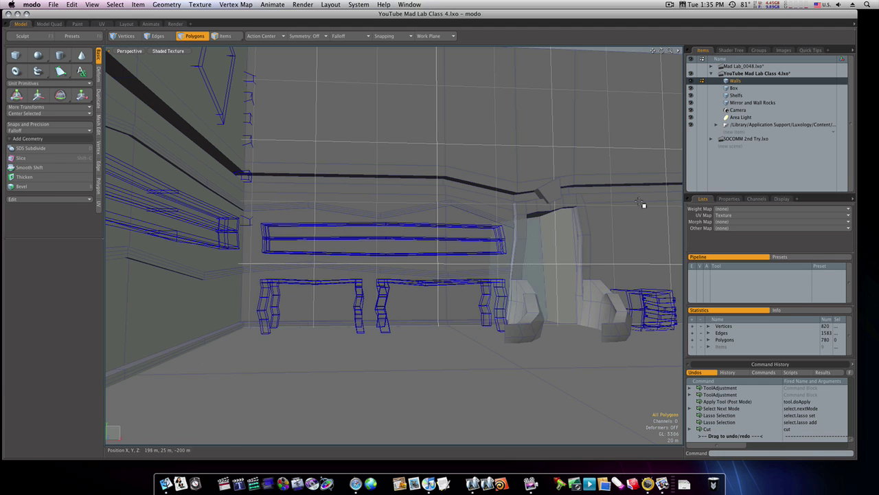
click(761, 88)
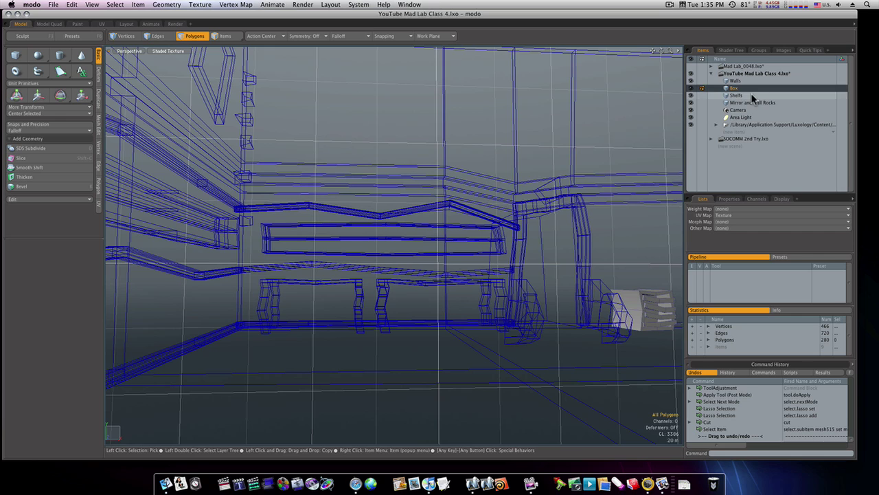
key(super+v)
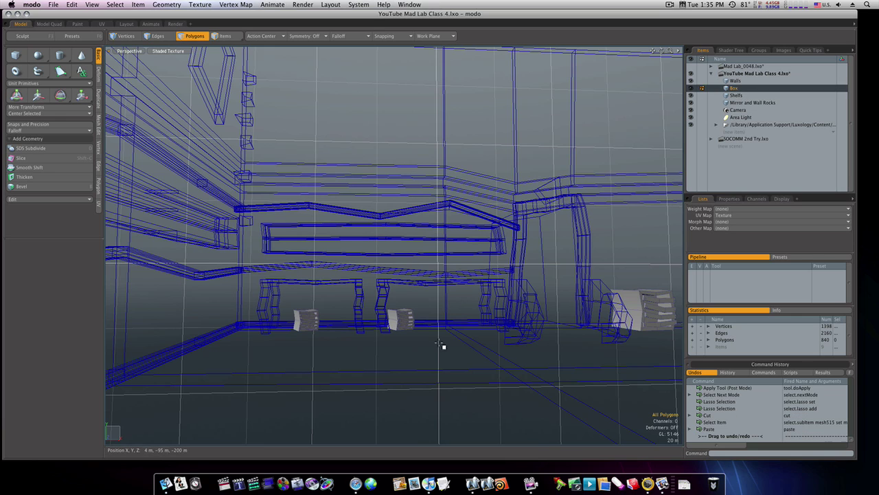
Select the Walls, Box, Shelfs and Mirror and Wall Rocks meshes together.
alt+drag(443, 345, 675, 192)
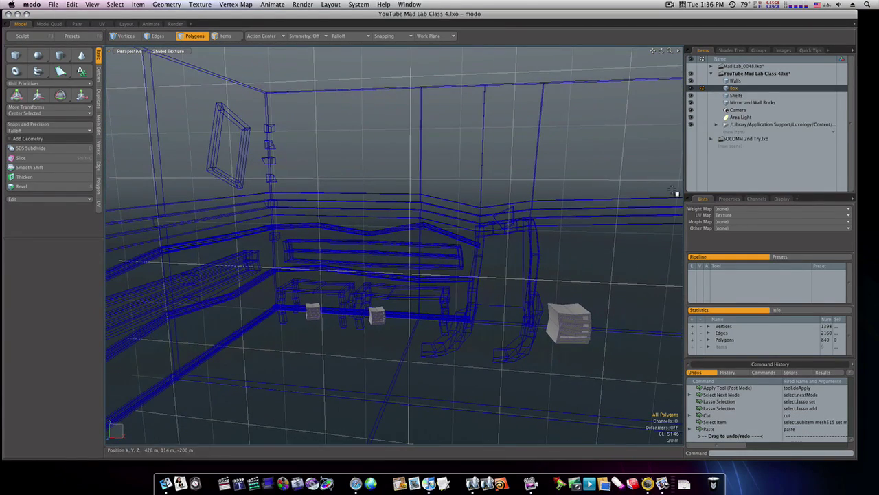
click(752, 102)
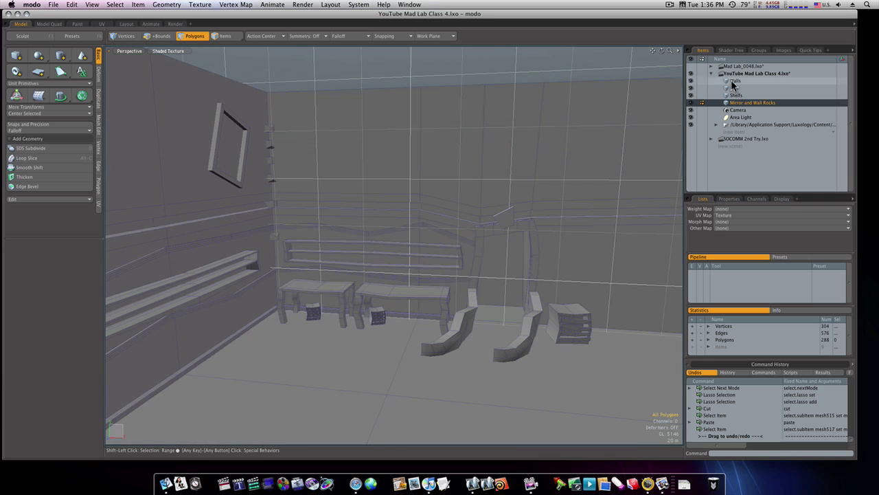
shift+click(733, 81)
Add a 24-sided cylinder primitive along the Y axis in front of the tables, with a 3 m radius.
alt+drag(501, 295, 450, 286)
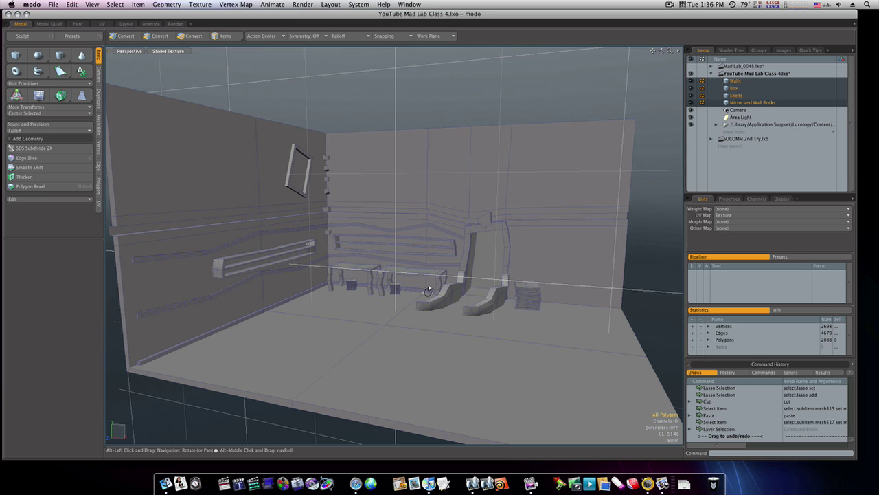
scroll(454, 298, up, 6)
alt+drag(479, 296, 514, 353)
key(3)
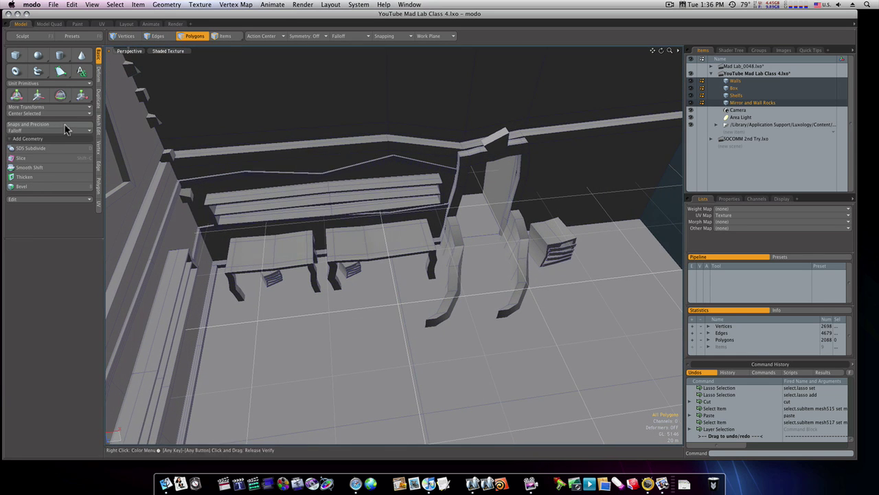
click(60, 55)
click(418, 340)
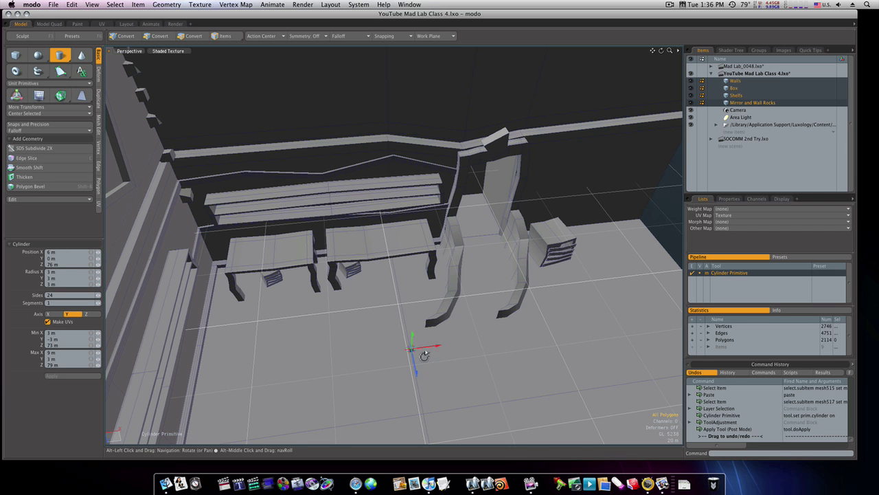
Stretch the cylinder vertically into a tall thin pole with a Y radius of about 78.4 m.
alt+drag(424, 355, 420, 337)
scroll(444, 336, up, 5)
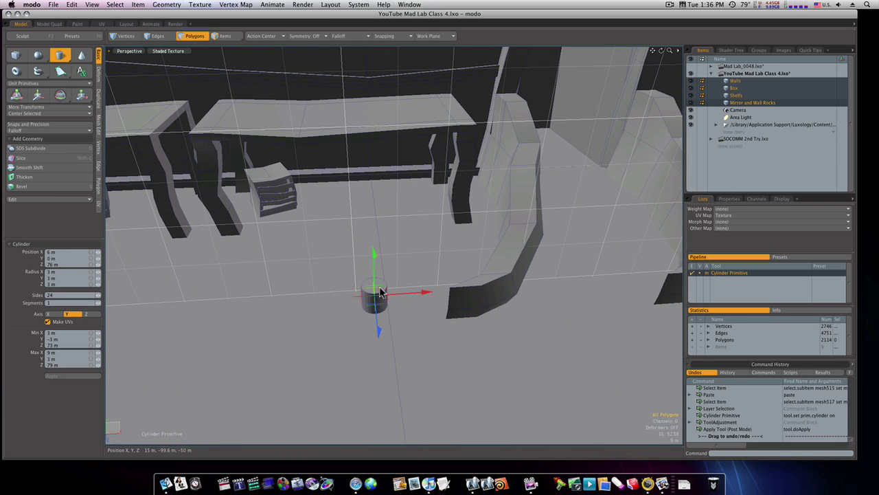
drag(375, 292, 441, 276)
key(super+z)
drag(447, 177, 443, 235)
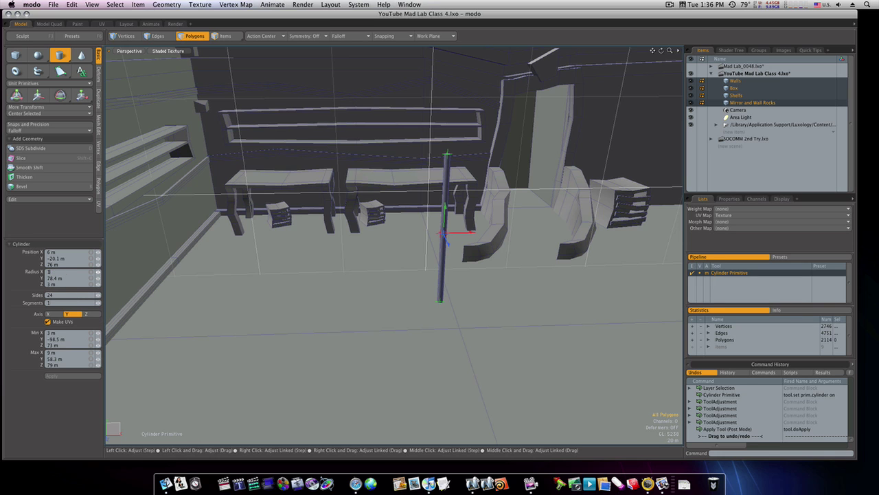
Thin the pole by setting the cylinder's X and Z radii to 1 m.
key(Tab)
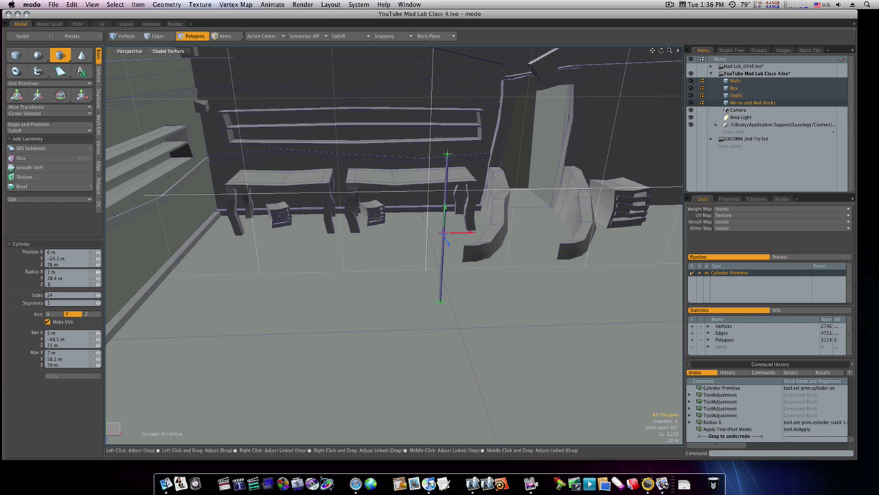
text(1m)
key(Return)
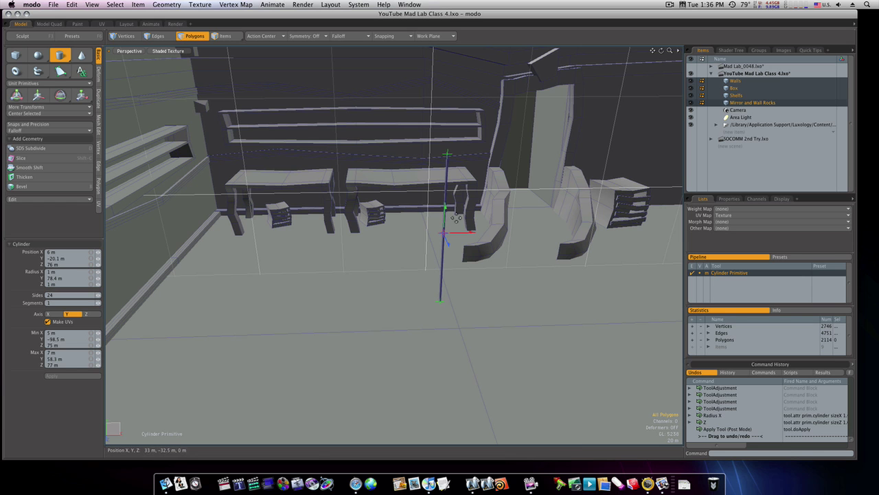
Move the pole to about 83 m in X, in front of the doorway, and lower its top end.
ctrl+alt+drag(453, 224, 557, 271)
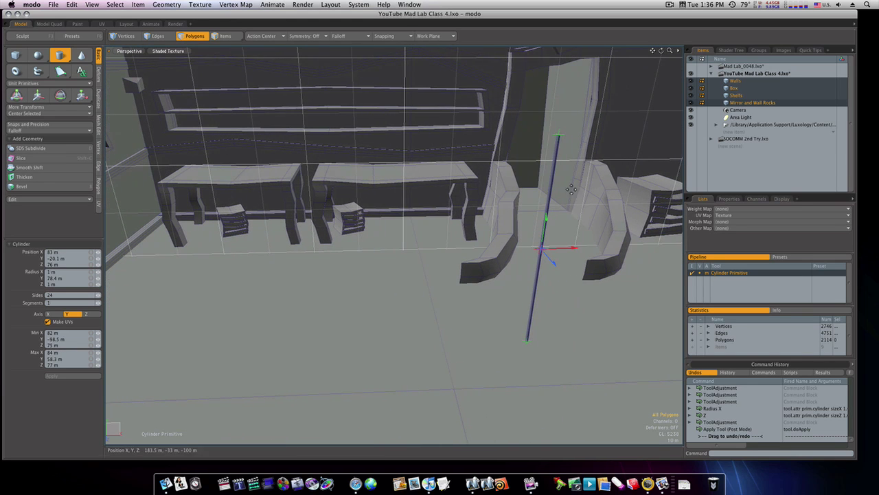
drag(560, 140, 581, 284)
key(space)
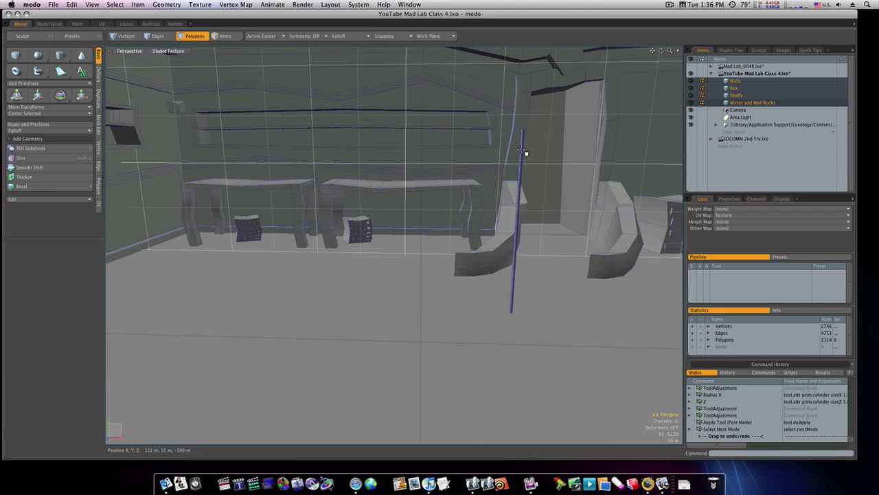
Select the polygon loop around the pole and Loop Slice it with a count of 5 in Uniform mode.
click(522, 149)
key(l)
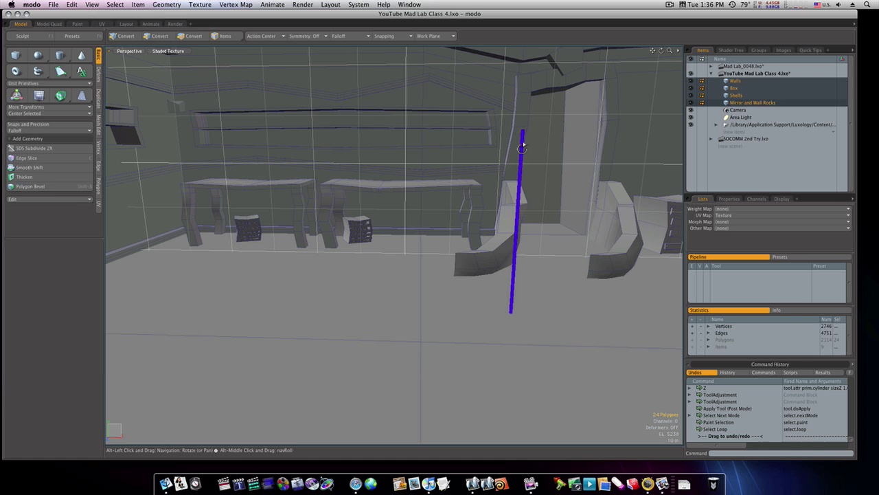
key(alt+c)
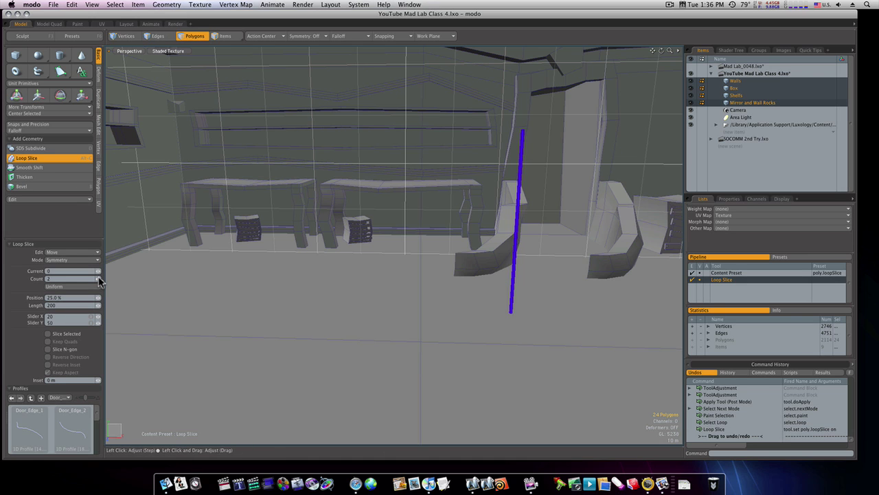
click(99, 278)
click(99, 278)
click(98, 278)
click(99, 278)
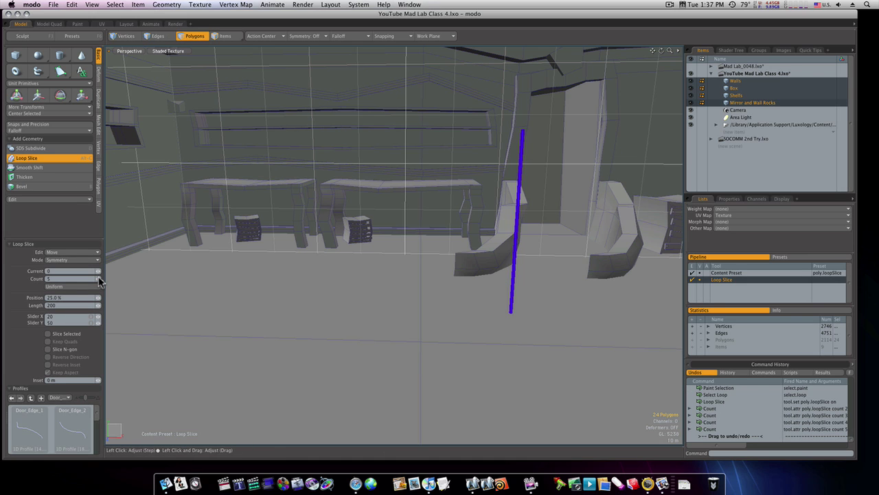
click(96, 260)
click(97, 247)
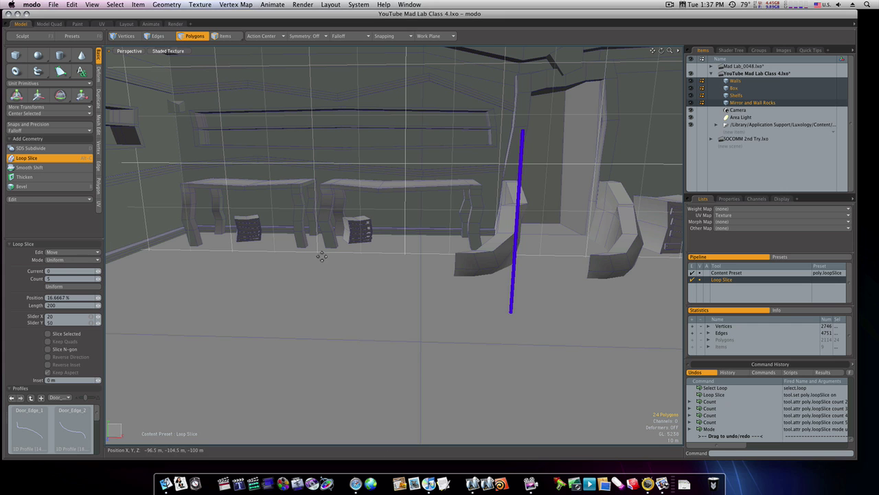
click(364, 268)
key(space)
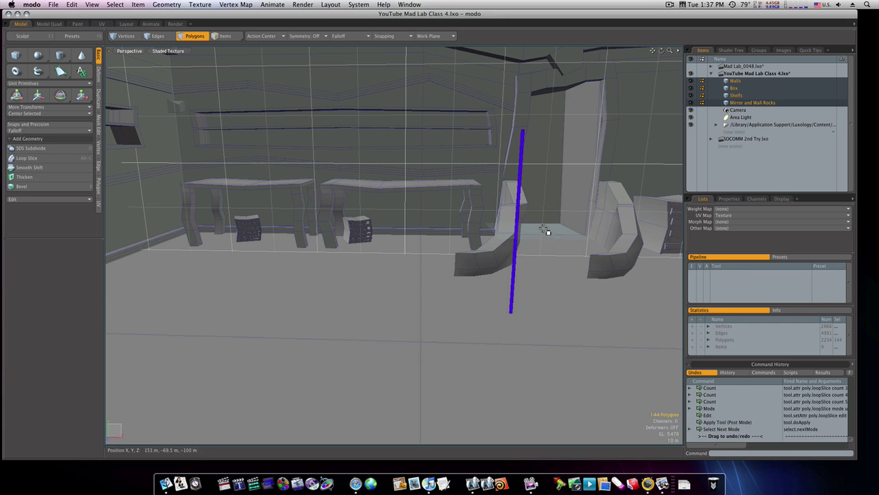
Select all connected polygons of the pole and scale it up uniformly by a little over a quarter.
click(530, 210)
mouse_move(524, 196)
ctrl+alt+mouse_down()
mouse_move(545, 215)
mouse_move(541, 225)
ctrl+alt+mouse_up()
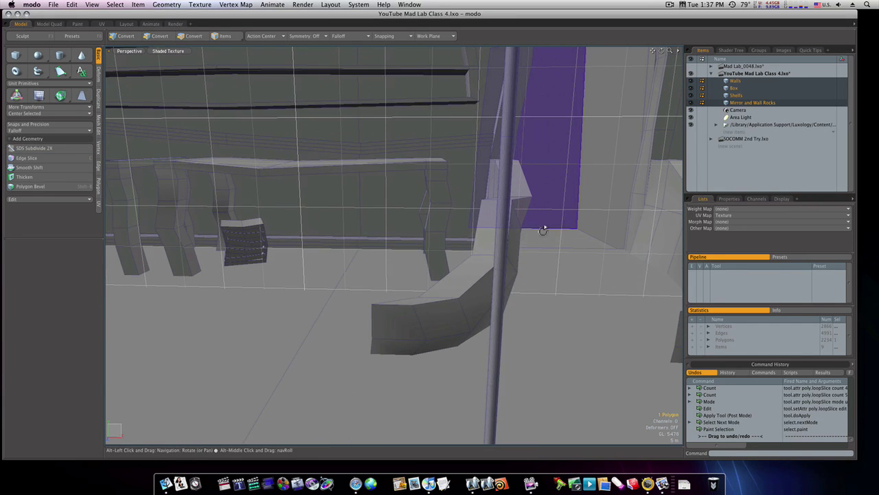
double_click(501, 270)
mouse_move(502, 270)
ctrl+alt+mouse_down()
mouse_move(490, 285)
mouse_move(514, 278)
ctrl+alt+mouse_up()
key(r)
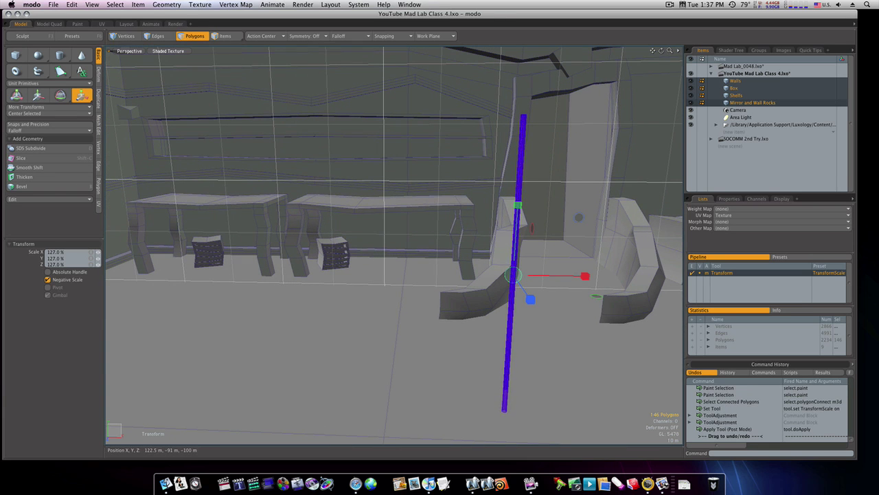
key(q)
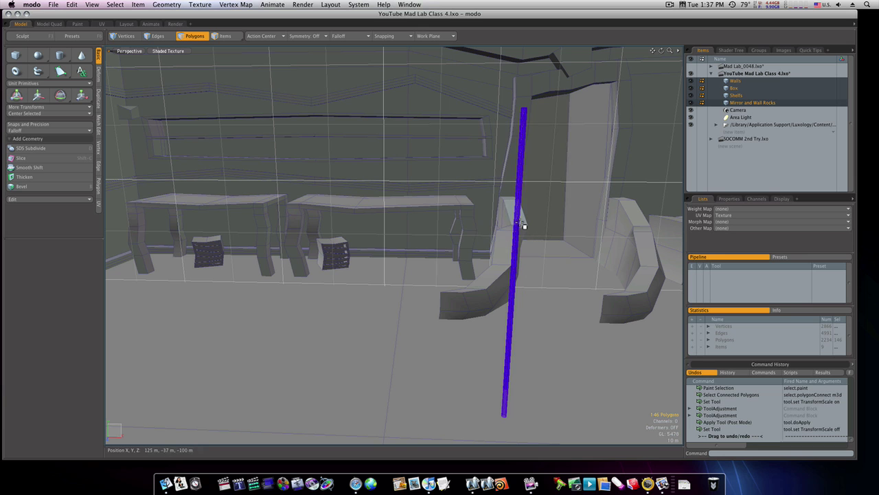
Shorten the pole by scaling it to about 79.5% in Y.
key(r)
drag(519, 209, 517, 221)
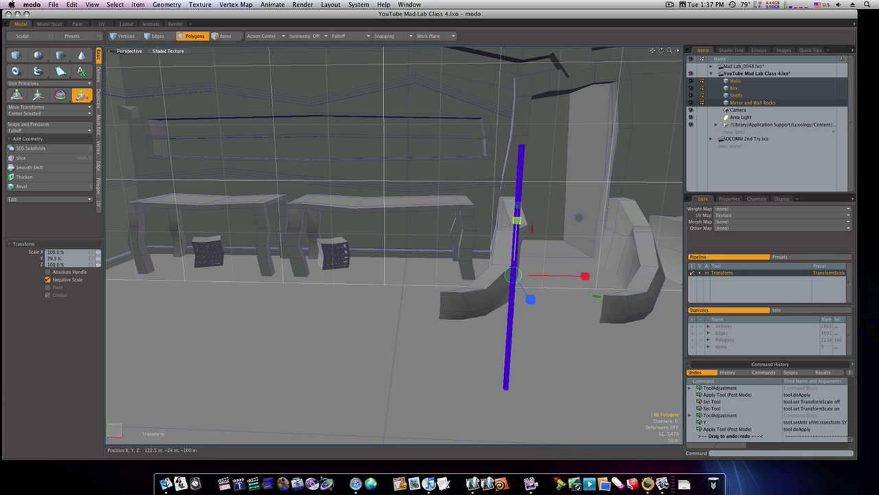
key(space)
Bevel the pole's top face outward with an inset of about -7.1 m, and bevel it upward about 6 m into a disc.
alt+drag(533, 191, 529, 211)
key(space)
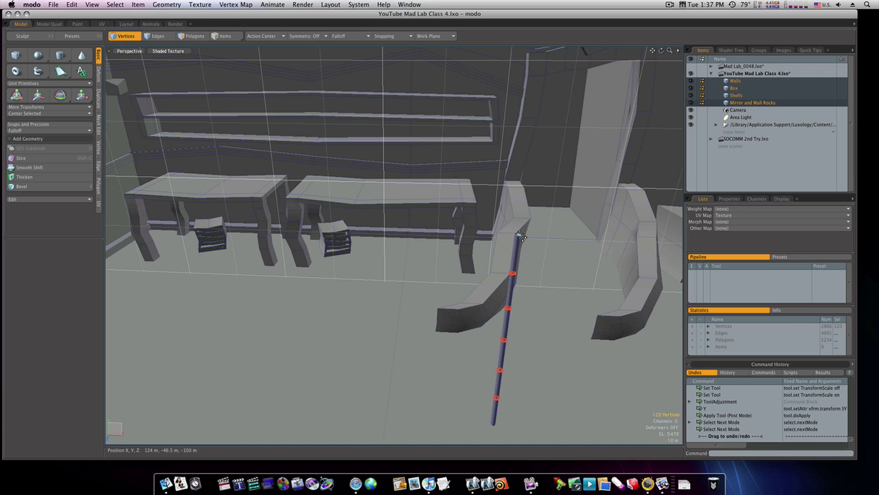
key(space)
key(space)
mouse_move(523, 239)
mouse_down()
mouse_move(680, 240)
mouse_move(616, 237)
mouse_up()
key(b)
click(540, 240)
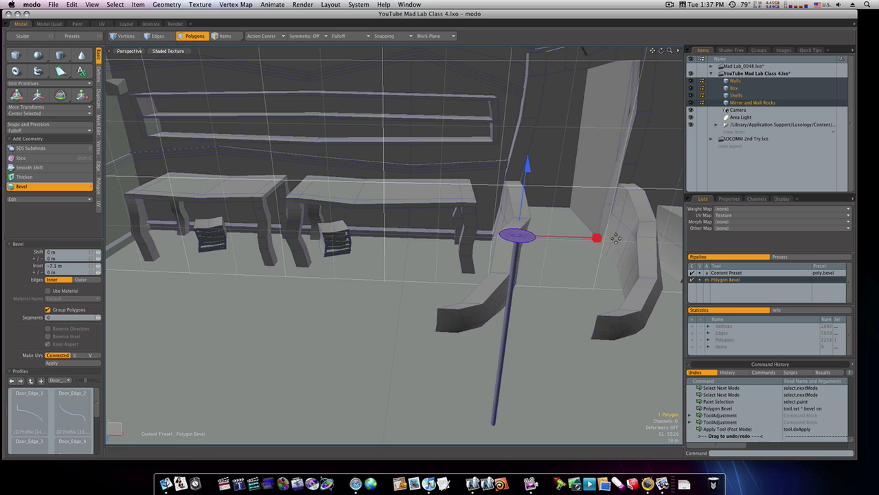
drag(523, 208, 522, 186)
shift+click(514, 199)
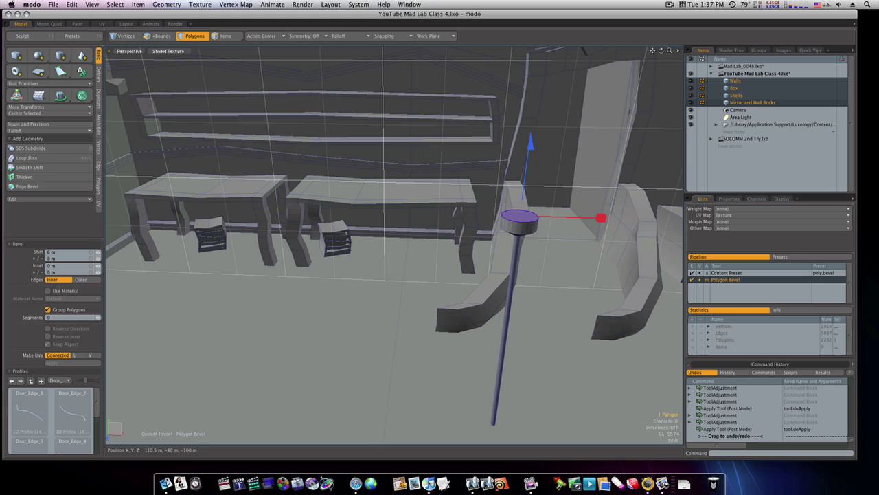
Inset the disc's top face by about 2.1 m and bevel it downward to hollow out a bowl.
shift+click(546, 215)
drag(554, 221, 468, 215)
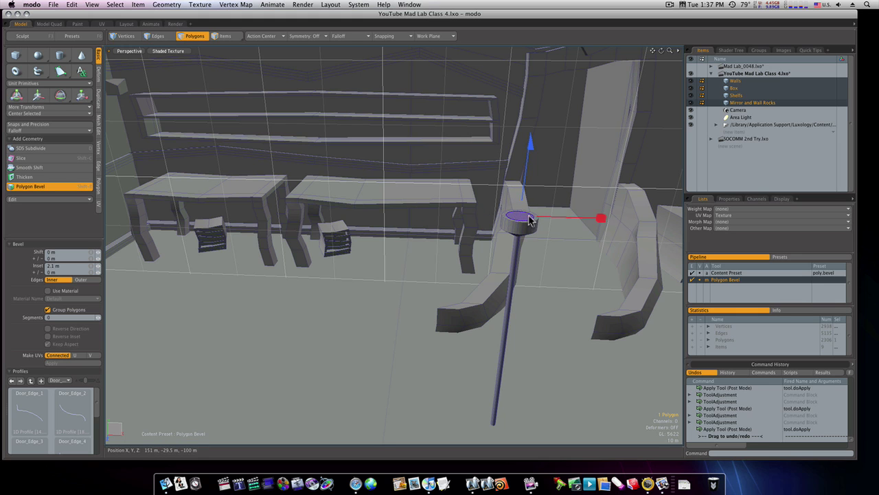
shift+click(564, 198)
drag(523, 187, 525, 205)
click(536, 200)
key(space)
Select the whole pole with its bowl and move it straight up.
click(526, 296)
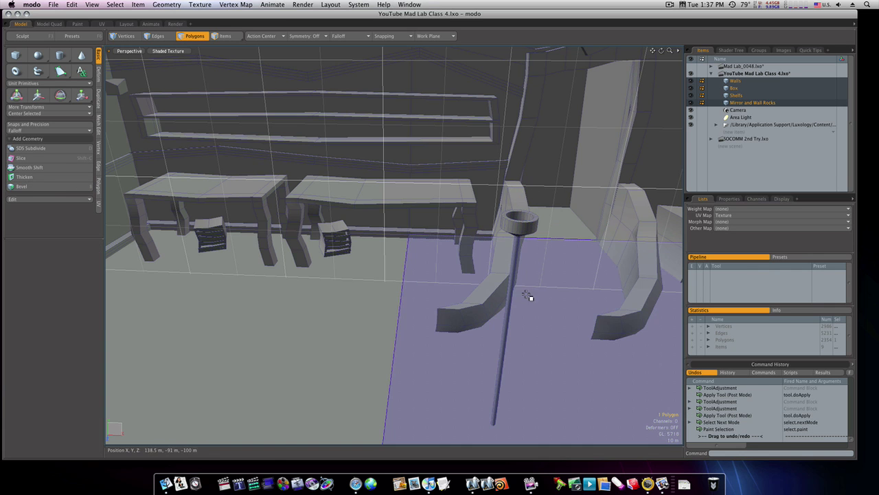
mouse_move(526, 296)
alt+mouse_down()
mouse_move(520, 316)
mouse_move(524, 299)
alt+mouse_up()
double_click(513, 294)
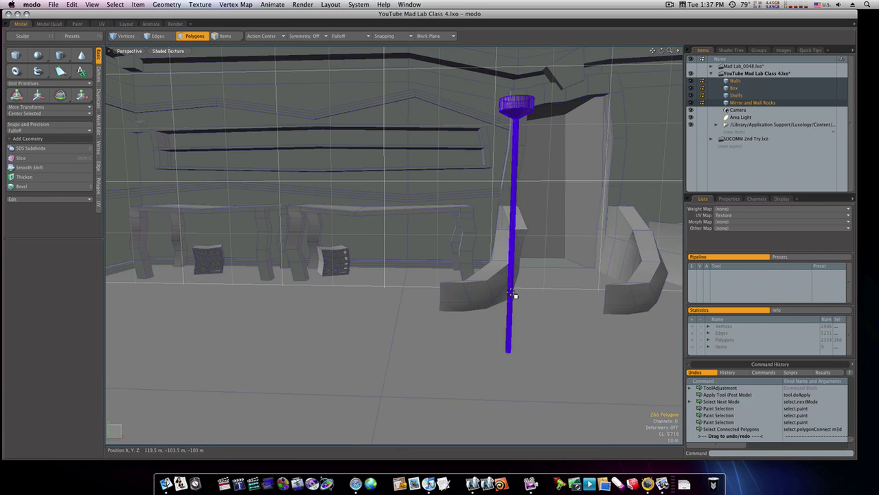
key(w)
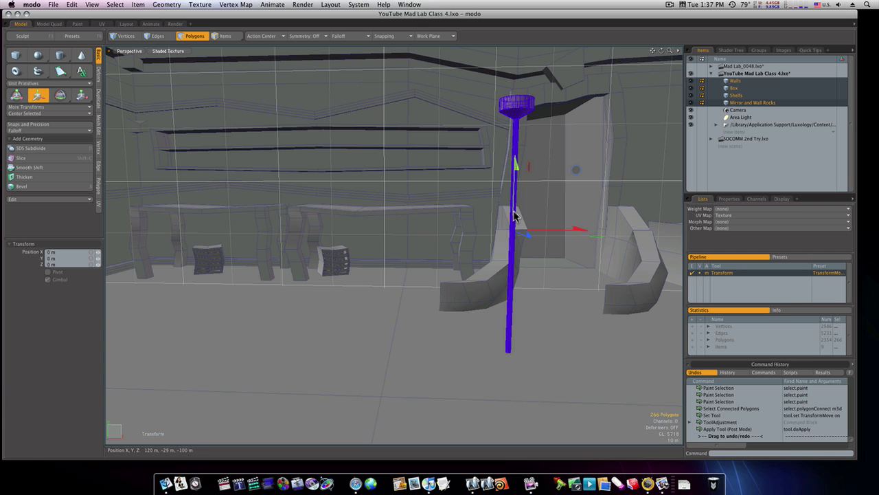
drag(516, 216, 516, 165)
key(space)
Bevel the pole's bottom face outward into a wide flared base, and bevel it down about 1 m for a rim.
alt+drag(518, 261, 522, 229)
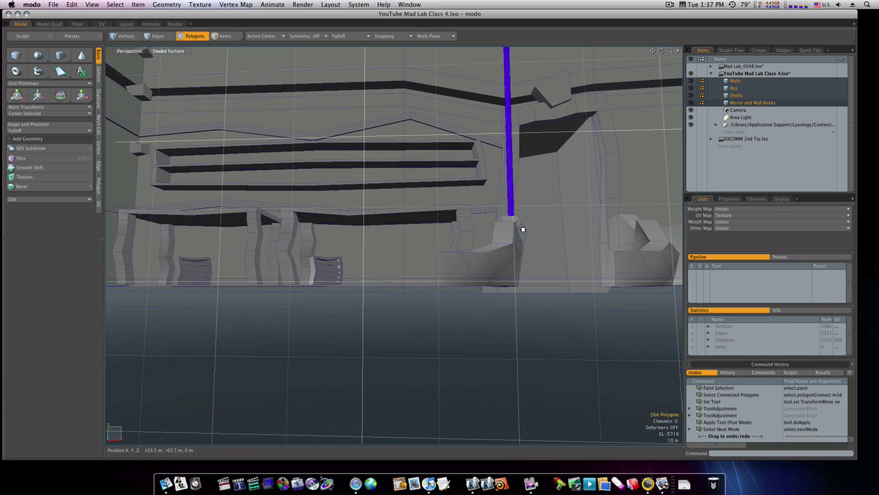
click(511, 216)
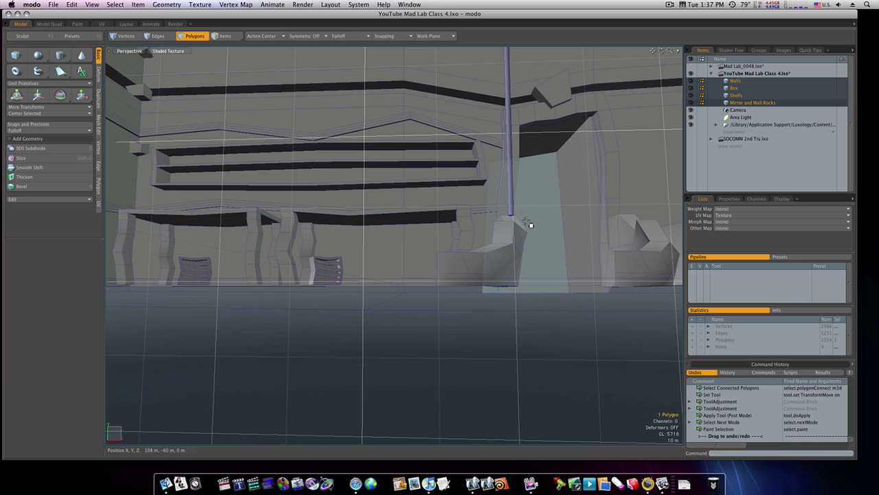
key(b)
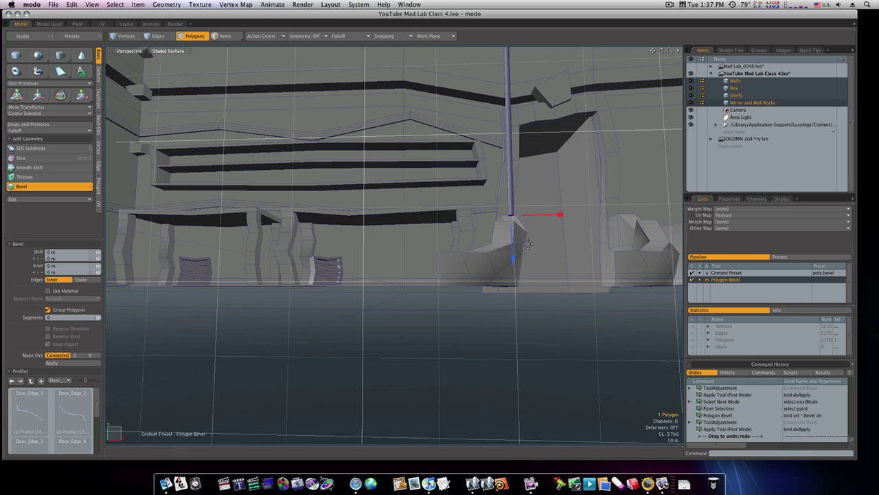
drag(539, 218, 603, 213)
alt+drag(509, 257, 578, 237)
shift+click(513, 263)
shift+click(518, 247)
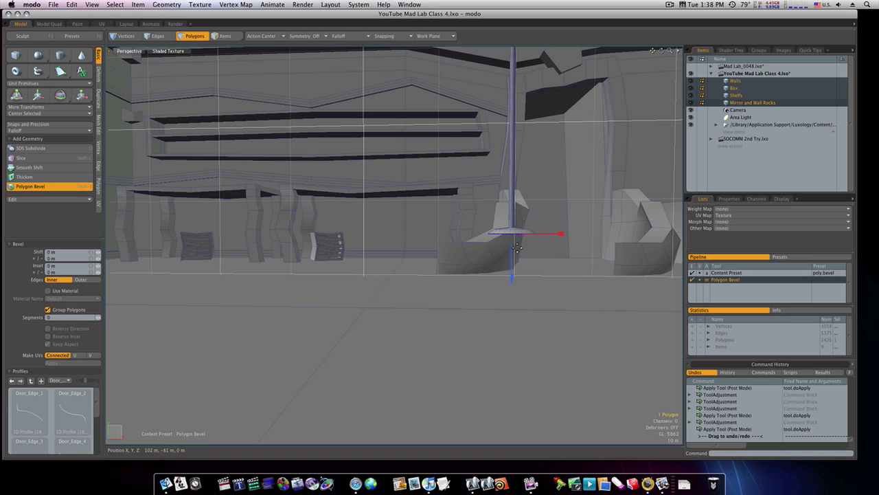
drag(516, 253, 514, 247)
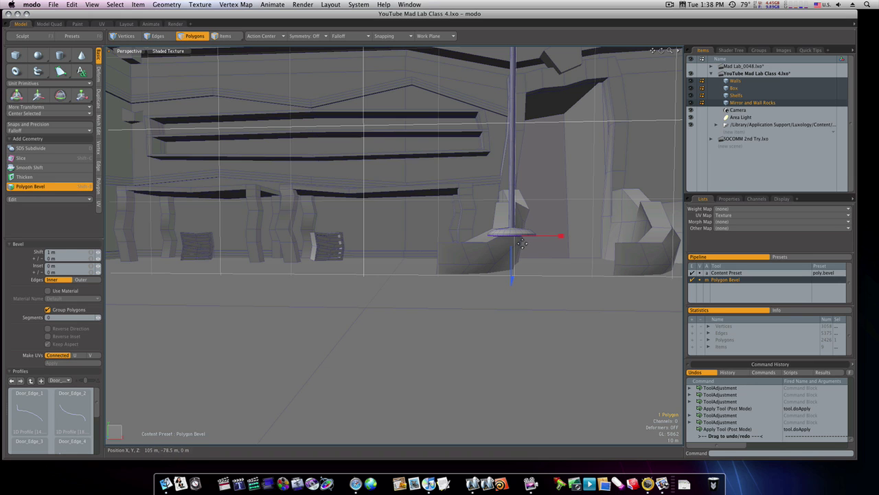
key(space)
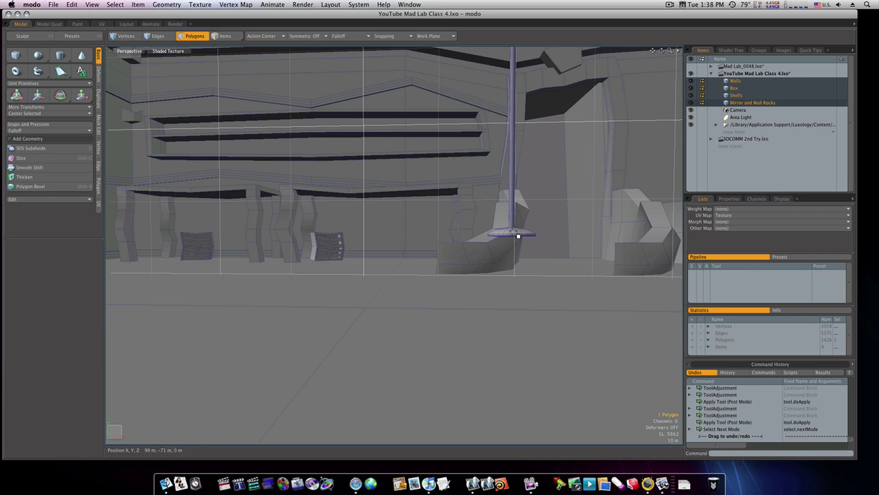
Select the entire pole with its bowl and base and convert it to subdivision surfaces.
double_click(518, 236)
key(Tab)
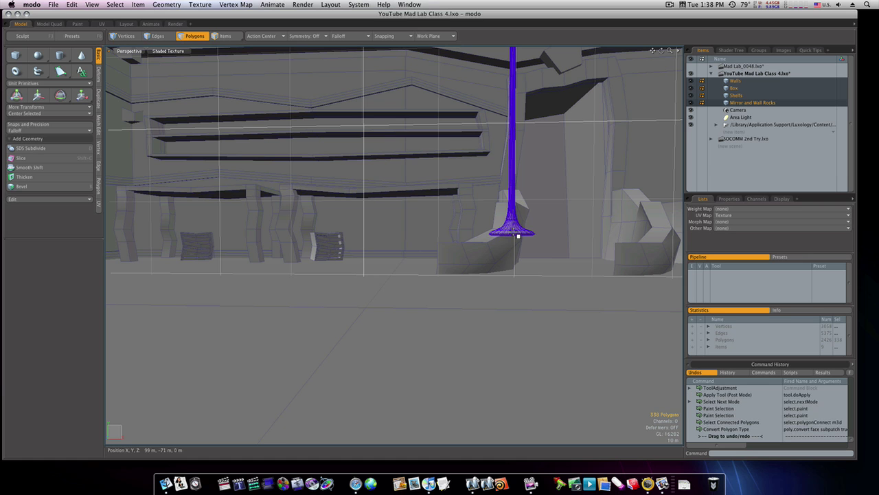
alt+drag(518, 235, 524, 309)
Lasso the uppermost vertex ring on the pole's shaft and move it sideways to bend the pole.
key(space)
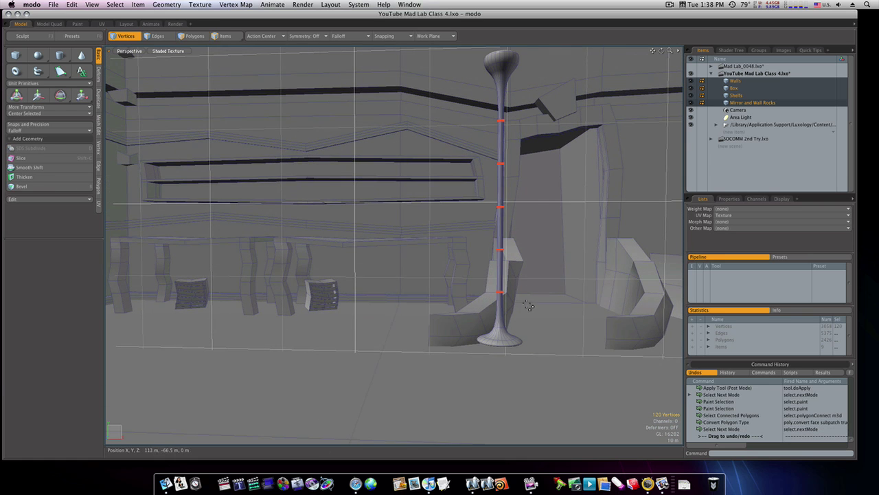
key(space)
key(space)
key(space)
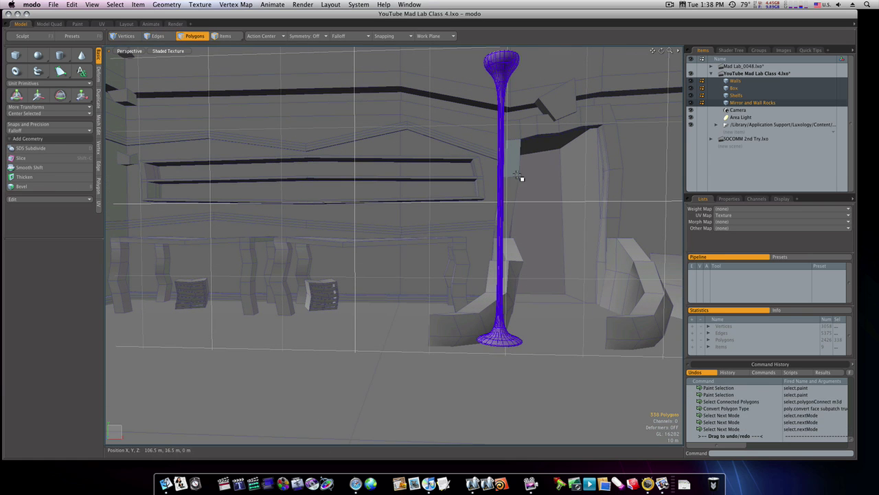
alt+drag(519, 179, 535, 159)
right_drag(519, 133, 540, 152)
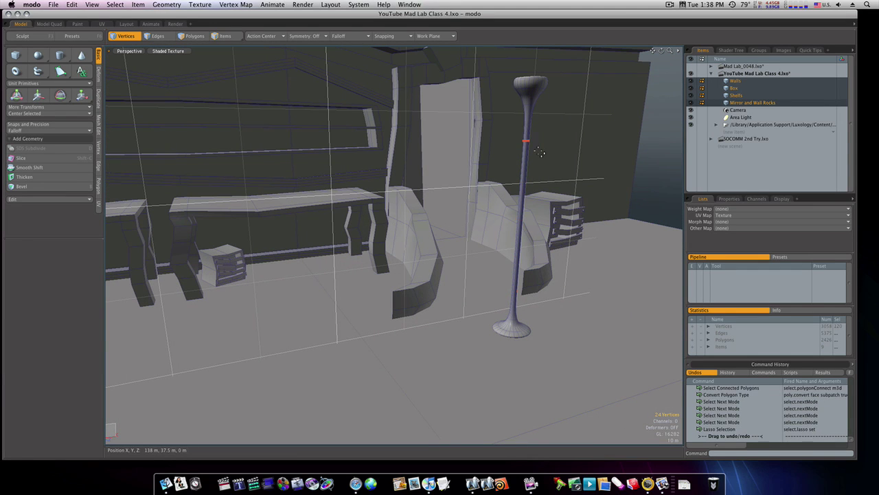
key(w)
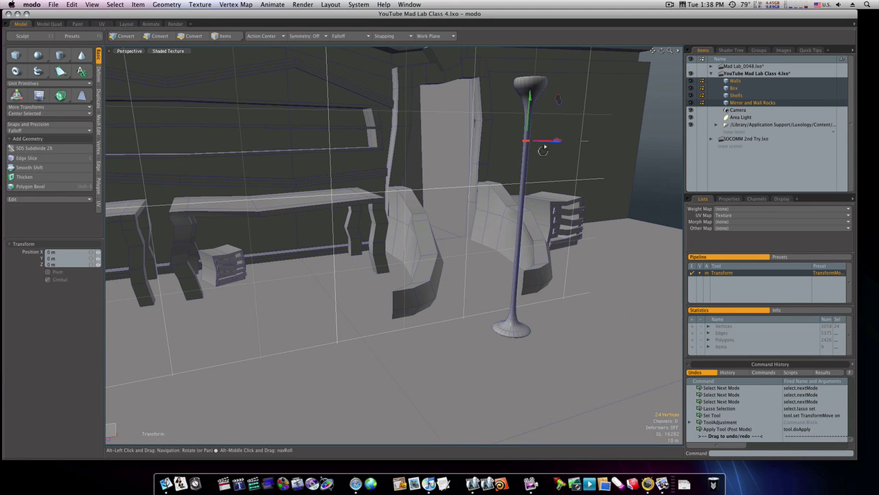
alt+drag(549, 141, 575, 151)
key(space)
Lasso the lowest vertex ring on the pole's shaft and move it sideways about 1.5 m along X.
alt+drag(531, 242, 505, 263)
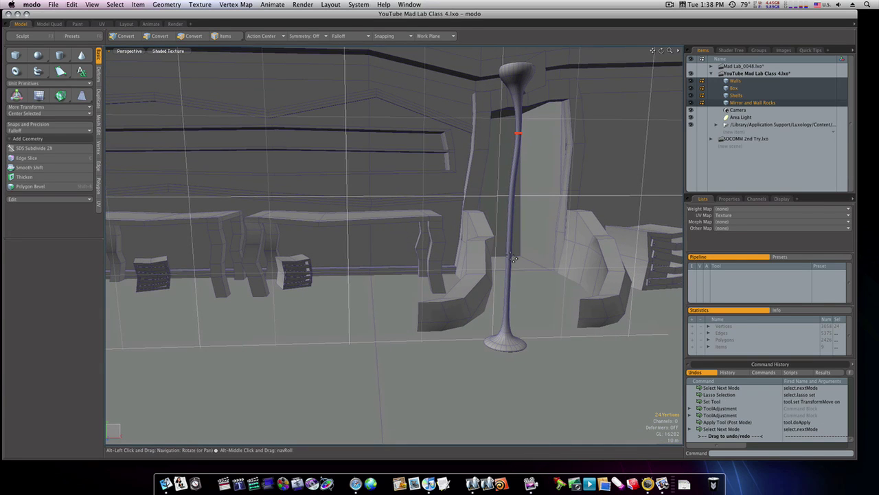
right_drag(503, 262, 527, 292)
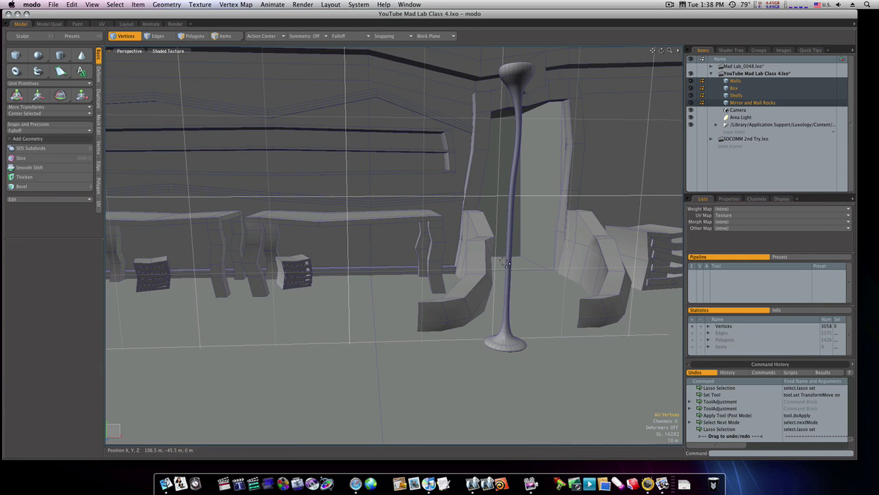
right_drag(503, 261, 535, 320)
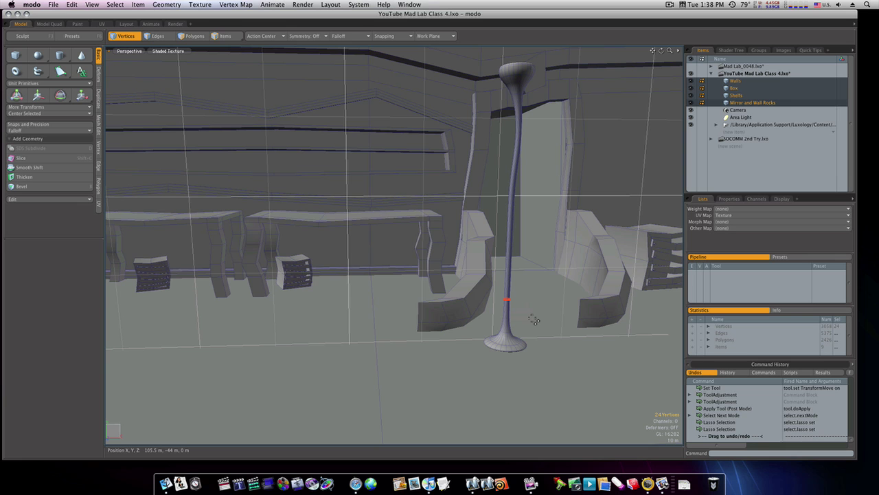
key(w)
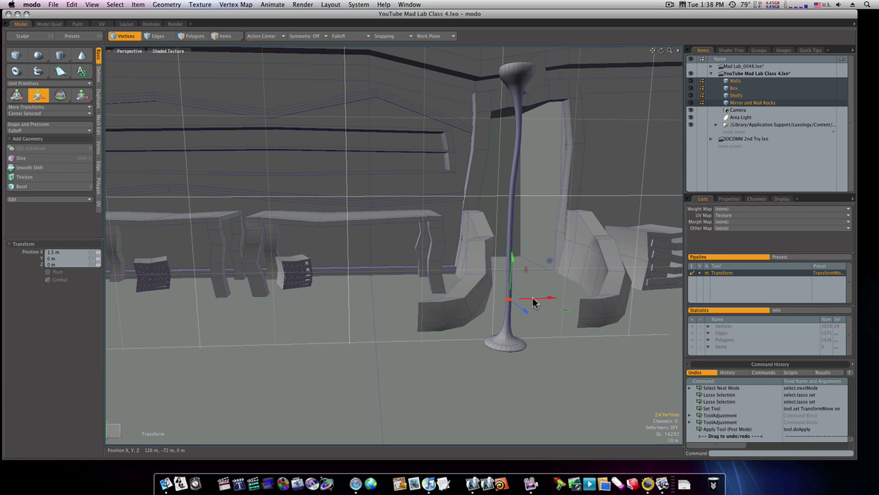
key(space)
Lasso the middle vertex ring on the pole's shaft and move it sideways to give the pole an S-shaped bend.
ctrl+alt+drag(514, 227, 553, 229)
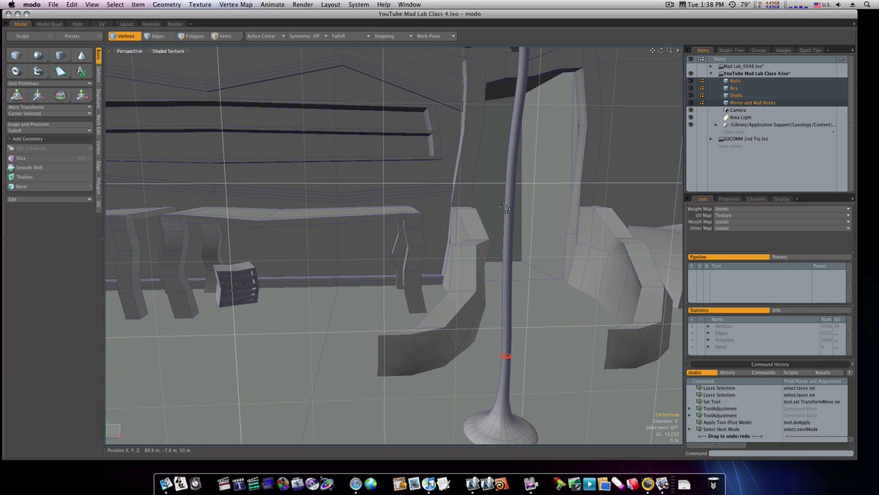
right_drag(505, 208, 539, 248)
key(w)
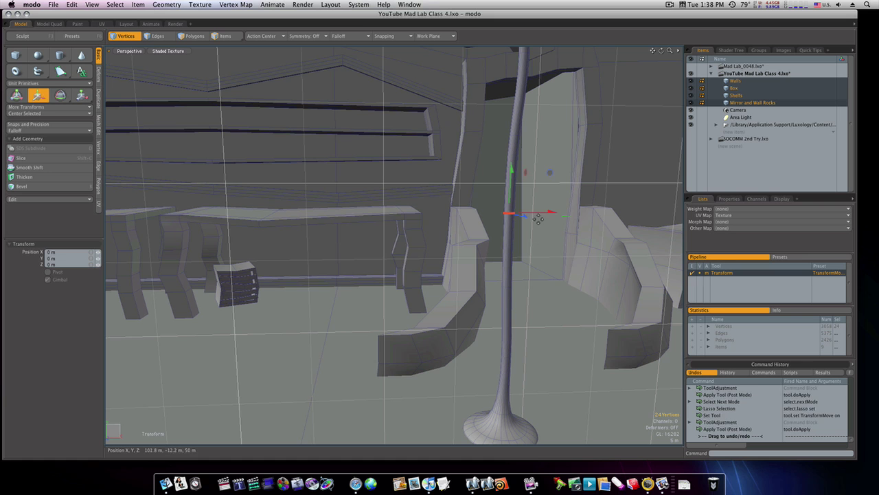
drag(539, 218, 519, 315)
key(space)
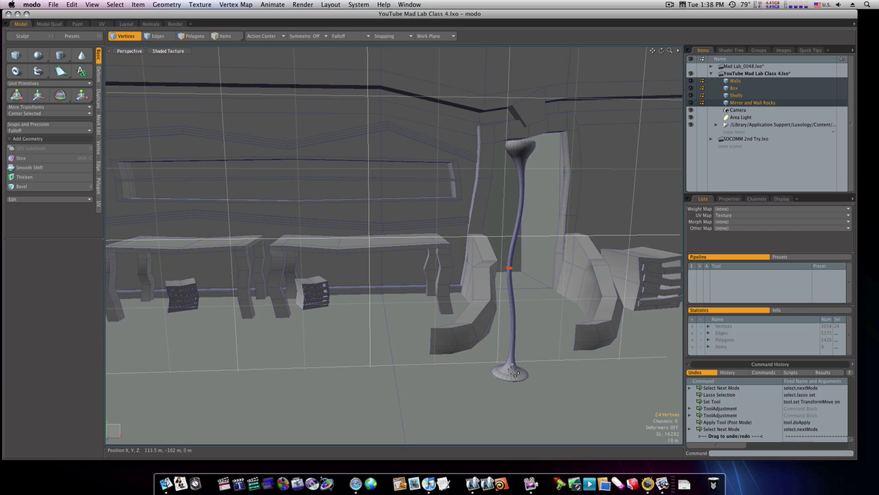
Select the entire pole with its bowl and base and move it back towards the wall with the mirror.
click(516, 374)
key(space)
key(space)
click(516, 375)
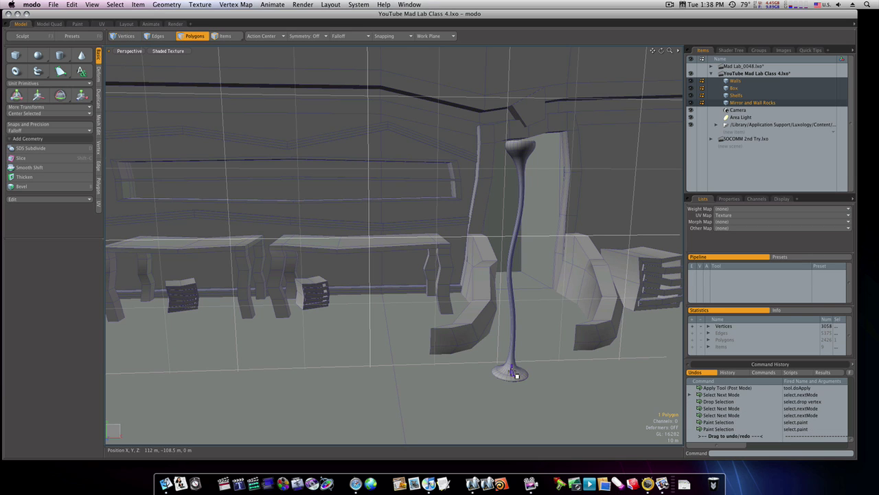
click(516, 371)
double_click(511, 373)
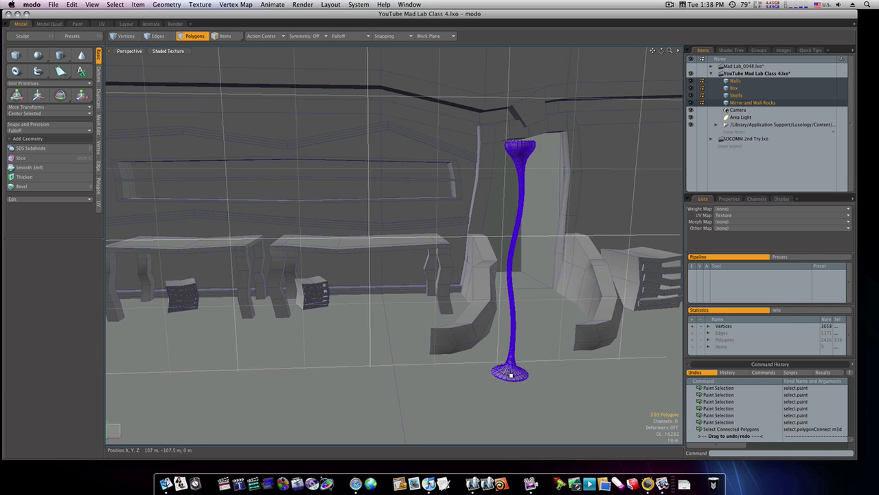
key(w)
click(529, 275)
drag(528, 275, 495, 283)
Fine-tune the pole's position so that it stands beside the rock on the shelf side of the mirror.
ctrl+alt+drag(387, 210, 474, 218)
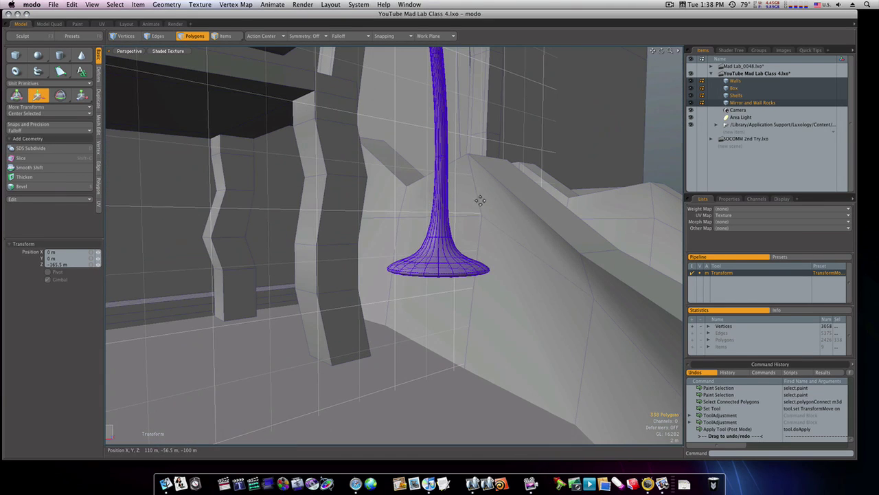
drag(481, 178, 445, 309)
ctrl+alt+drag(485, 331, 476, 347)
key(space)
Copy and paste the pole, and move the duplicate beside the rock on the other side of the mirror.
key(super+c)
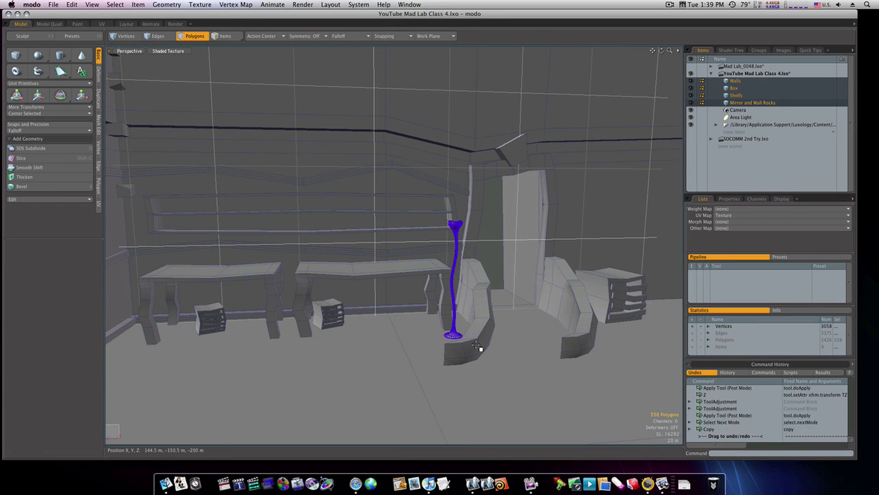
key(super+v)
key(w)
mouse_move(491, 282)
mouse_down()
mouse_move(629, 276)
mouse_move(656, 289)
mouse_move(666, 277)
mouse_move(639, 286)
mouse_move(619, 331)
mouse_move(576, 298)
mouse_move(579, 318)
mouse_move(555, 327)
mouse_up()
key(space)
click(557, 326)
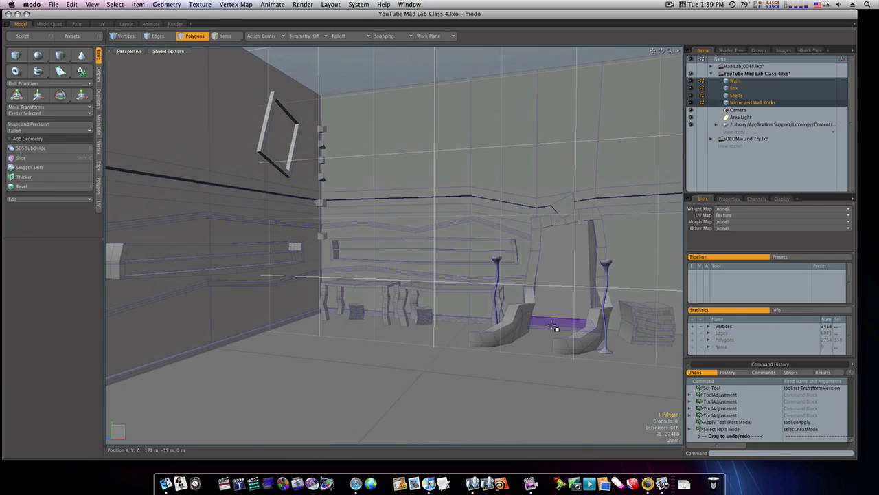
alt+drag(538, 201, 539, 224)
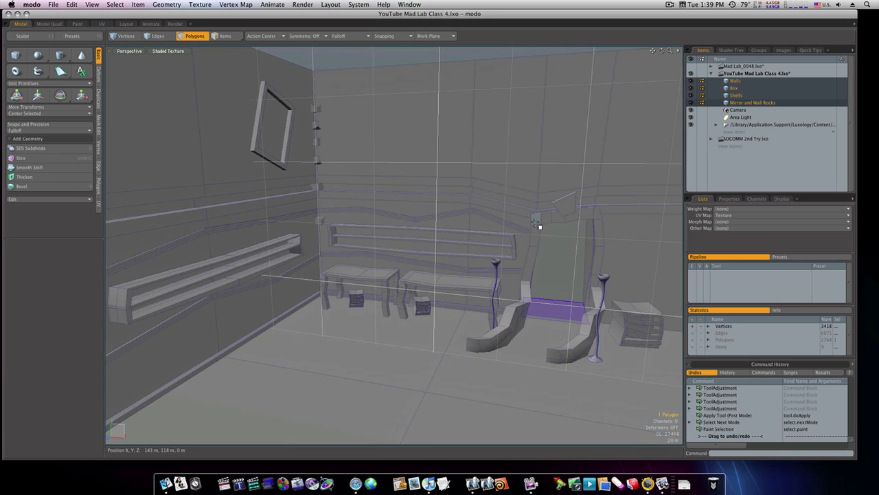